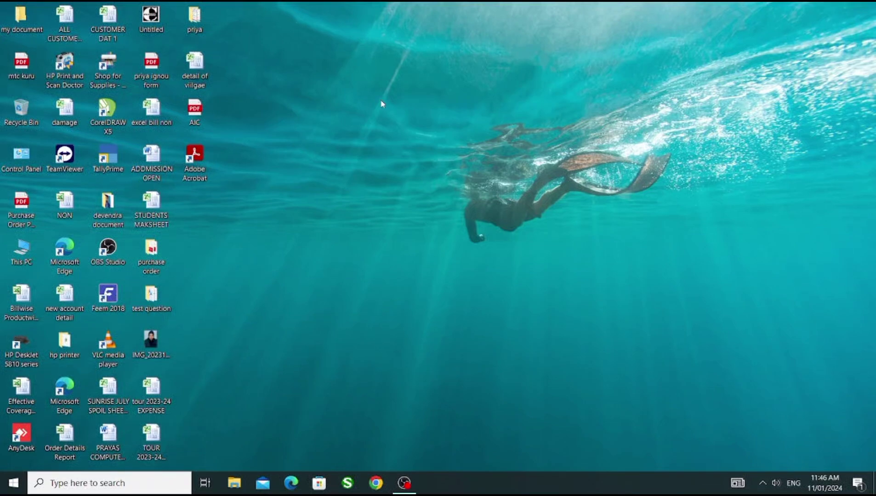
# Refresh the Windows desktop three times from its right-click menu
pyautogui.rightClick(370, 164)
pyautogui.click(388, 196)
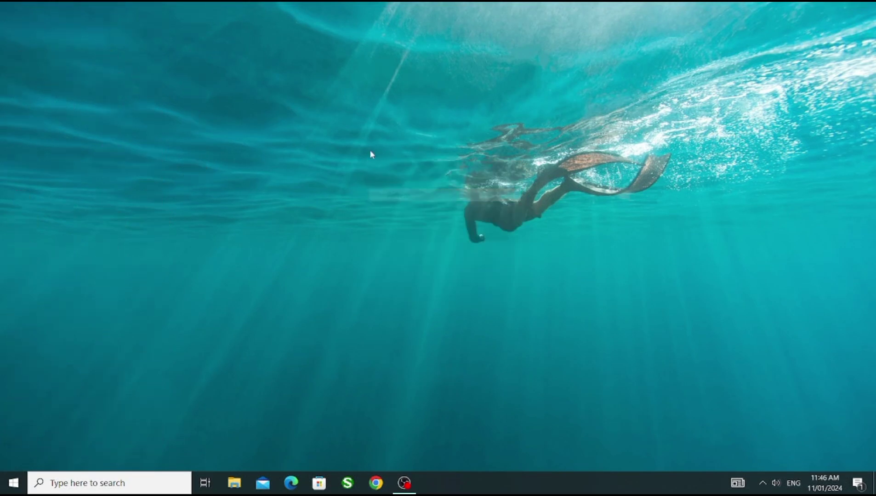
pyautogui.rightClick(370, 151)
pyautogui.click(388, 185)
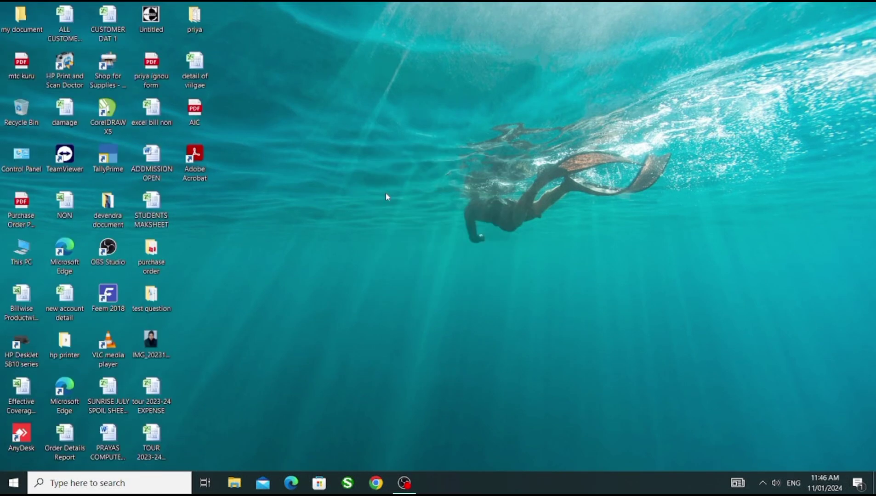
pyautogui.rightClick(459, 161)
pyautogui.click(480, 191)
# Launch Excel by running 'excel' from the Run dialog
pyautogui.press('super+r')
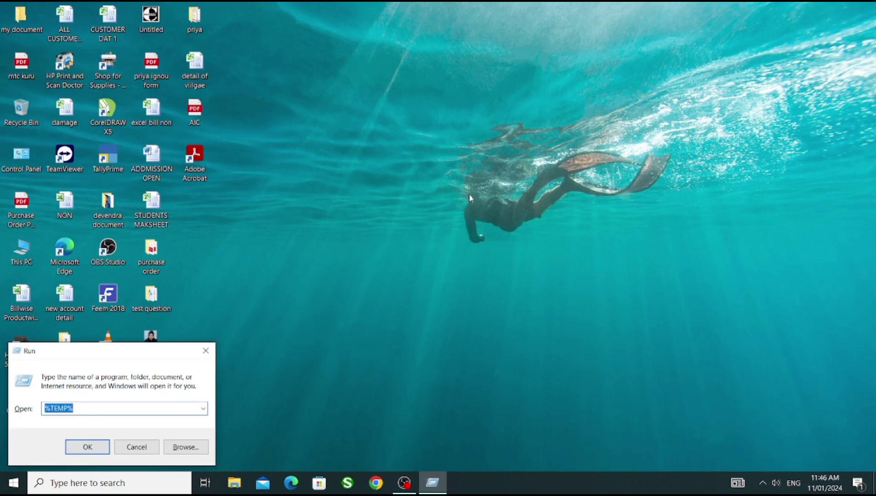
pyautogui.press('BackSpace')
pyautogui.write('exce')
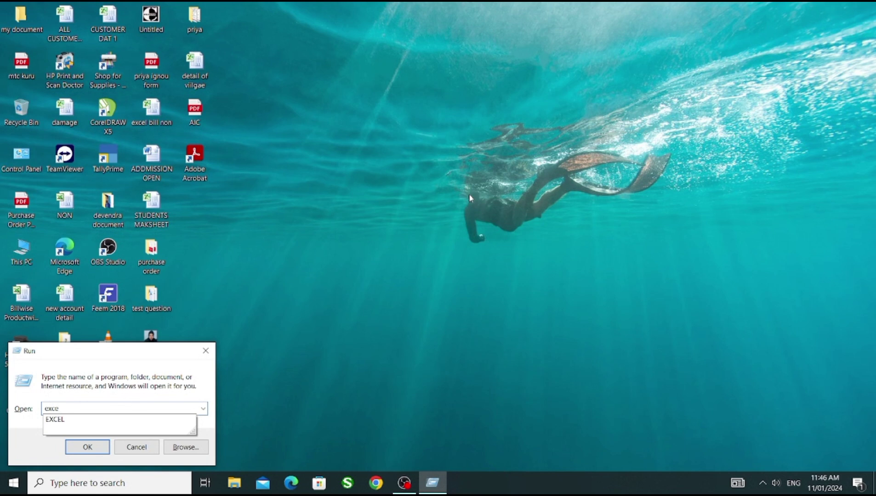
pyautogui.write('l')
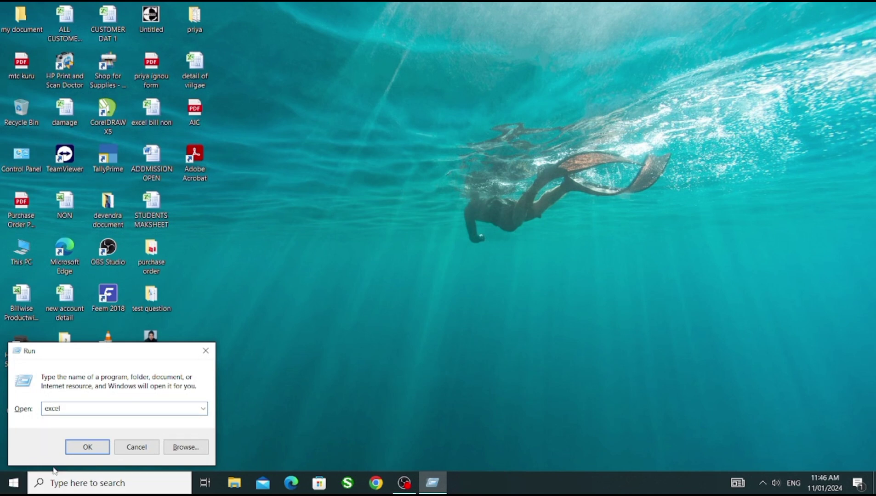
pyautogui.click(87, 449)
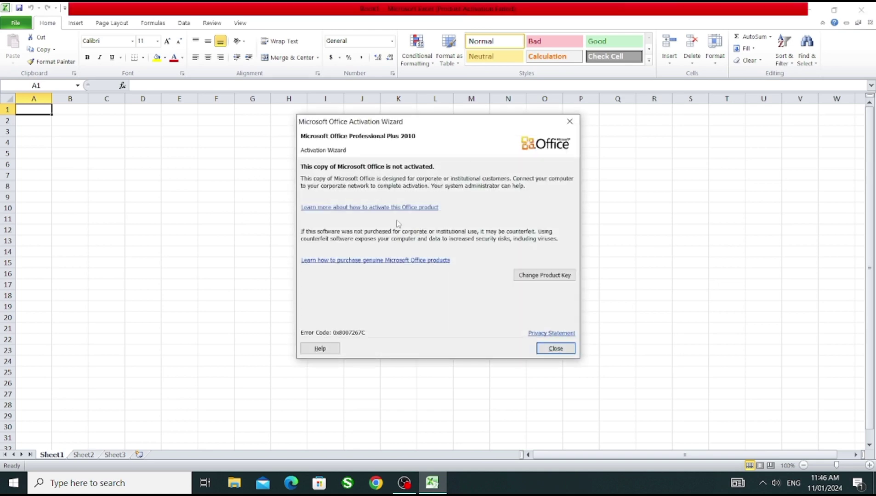
# Dismiss the Office Activation Wizard and zoom the sheet in to 170%
pyautogui.click(569, 123)
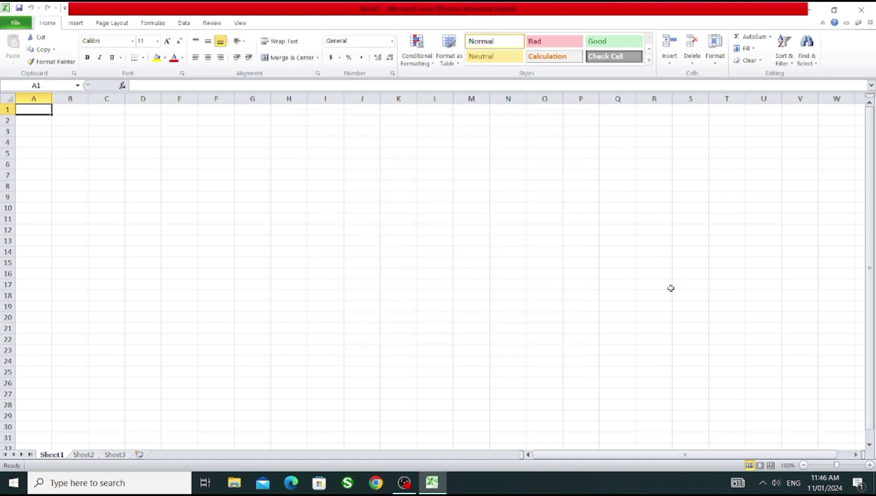
pyautogui.click(870, 467)
pyautogui.click(870, 466)
pyautogui.click(870, 466)
pyautogui.click(870, 467)
pyautogui.click(870, 467)
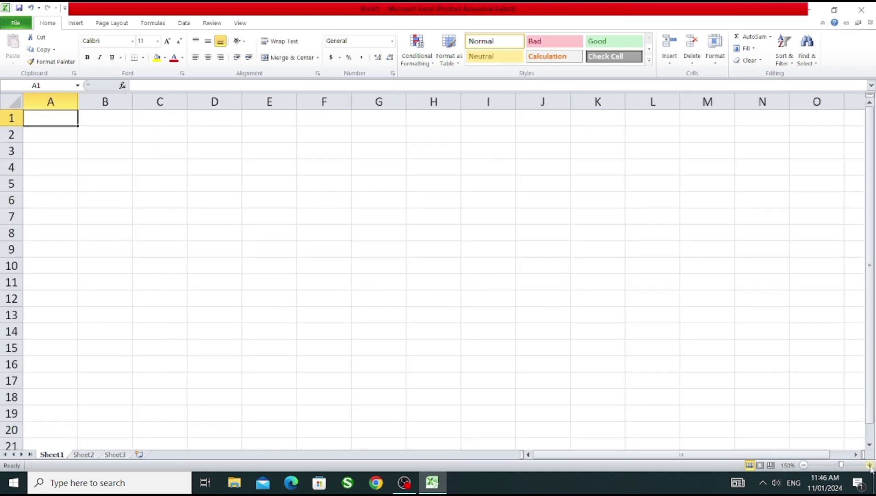
pyautogui.click(869, 466)
pyautogui.click(870, 467)
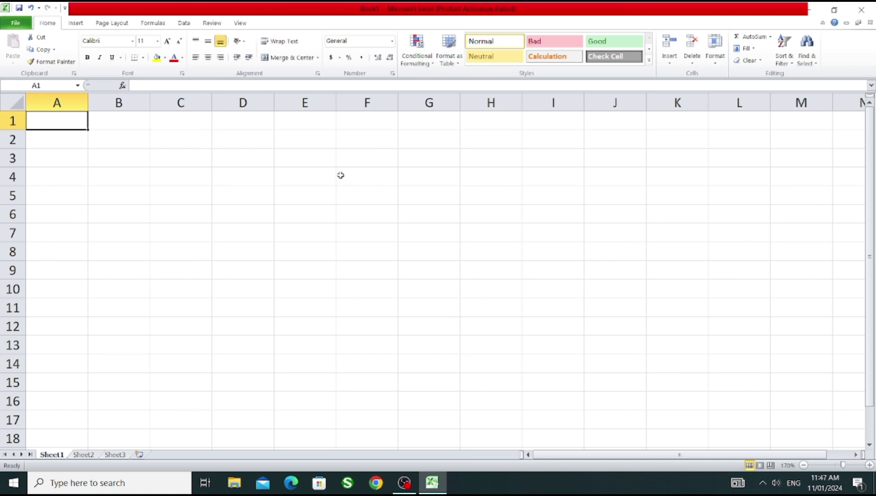
# Select cells B1, C1, D1, A1 and then E5 on the enlarged sheet
pyautogui.click(117, 127)
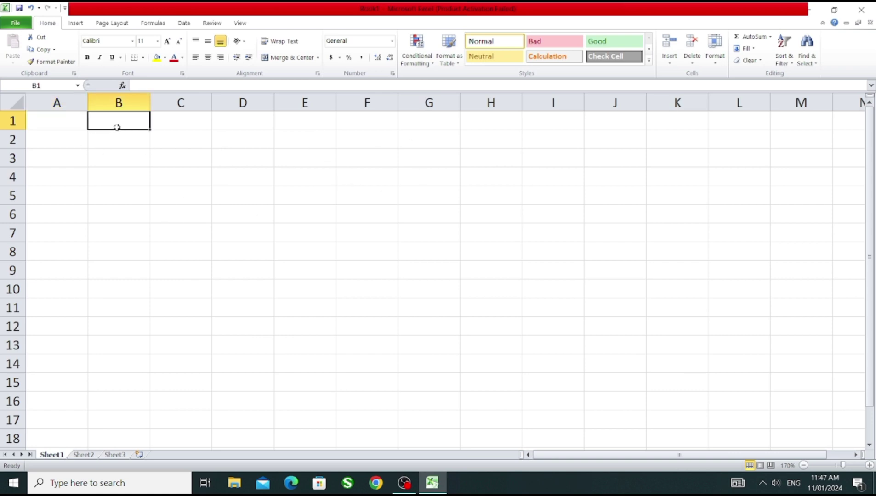
pyautogui.click(197, 123)
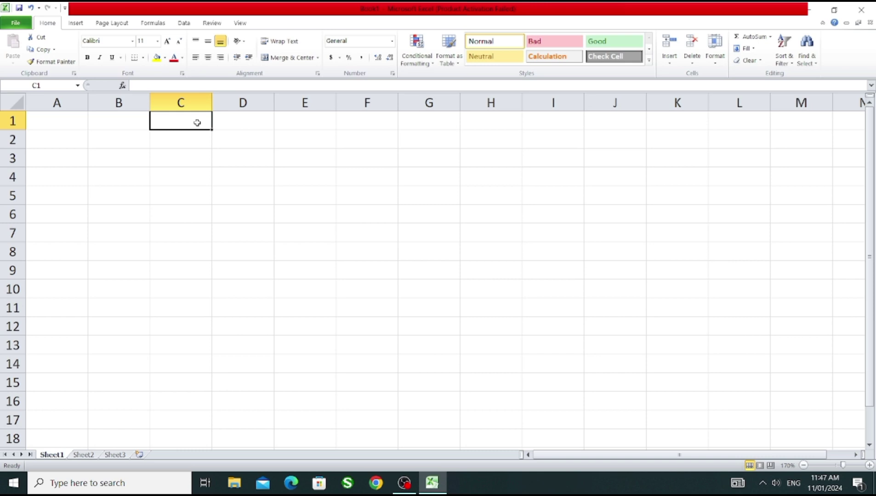
pyautogui.click(240, 122)
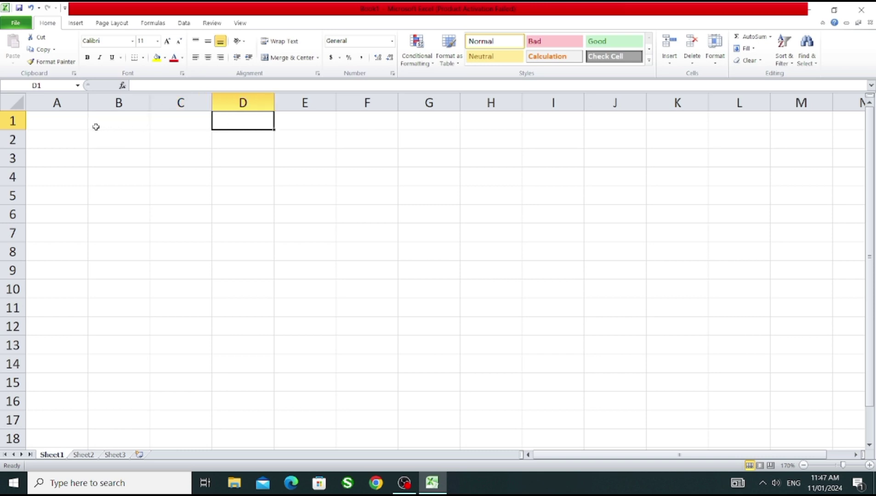
pyautogui.click(82, 122)
pyautogui.click(276, 190)
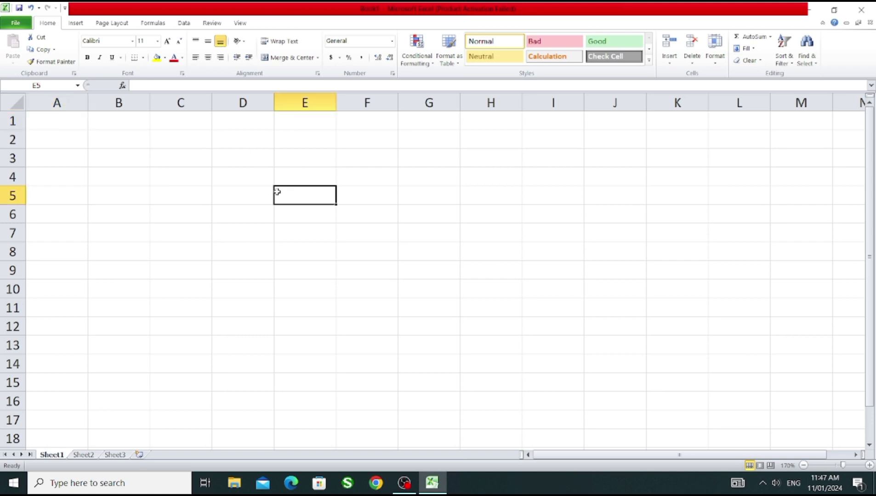
# Insert a WordArt object in the chosen style and move it into the top rows
pyautogui.click(76, 22)
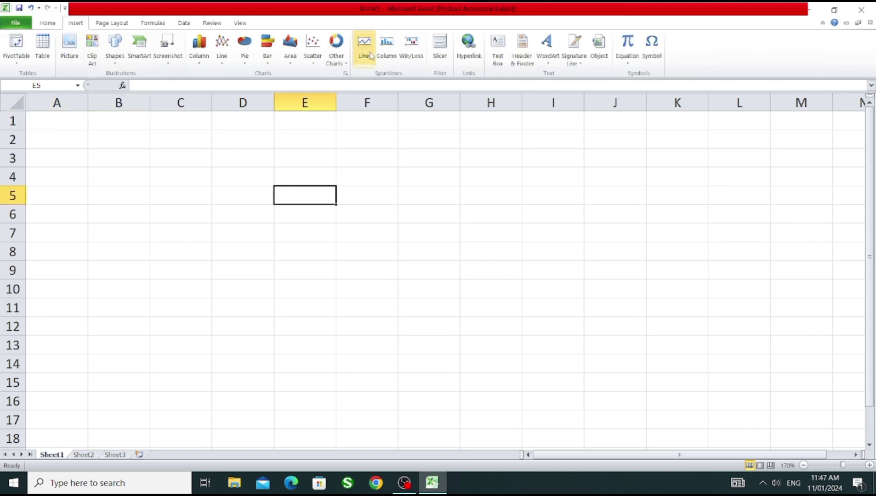
pyautogui.click(549, 65)
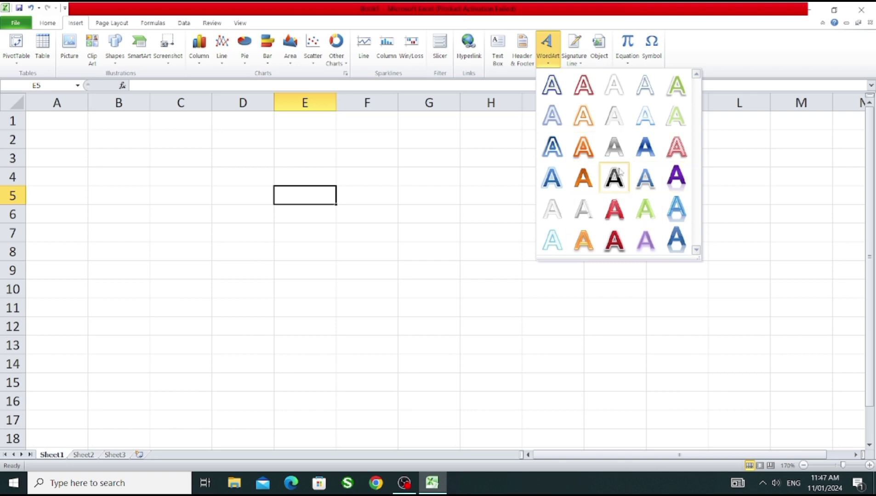
pyautogui.click(631, 233)
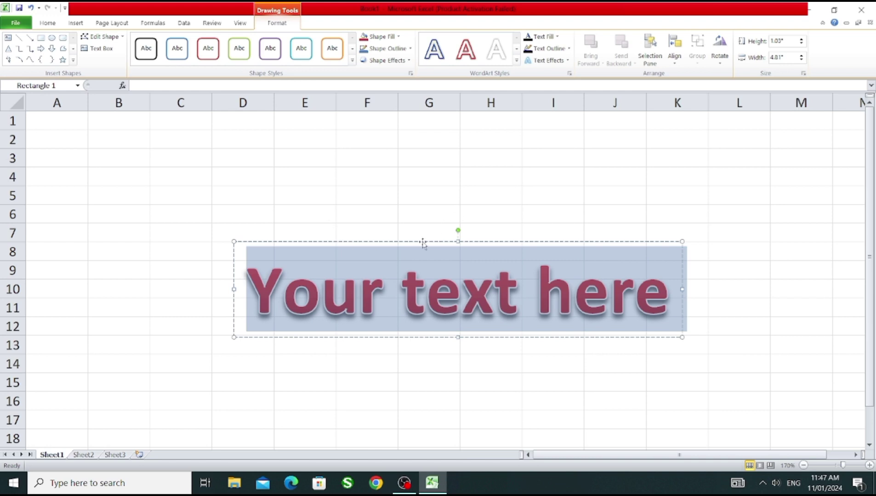
pyautogui.moveTo(424, 242)
pyautogui.mouseDown()
pyautogui.moveTo(281, 168)
pyautogui.moveTo(313, 119)
pyautogui.mouseUp()
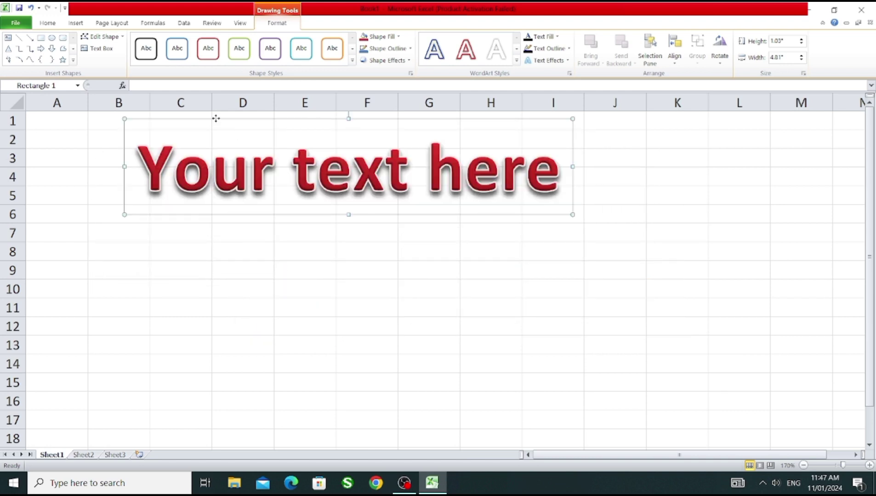
# Shrink the WordArt to 32 pt, change its text to 'use of sum', and shift it left to column C
pyautogui.click(48, 23)
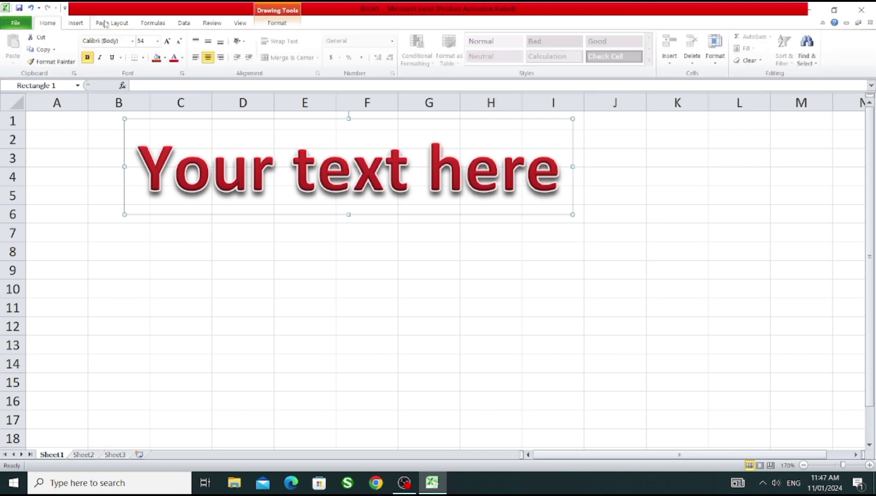
pyautogui.click(179, 42)
pyautogui.click(179, 42)
pyautogui.click(179, 42)
pyautogui.click(179, 42)
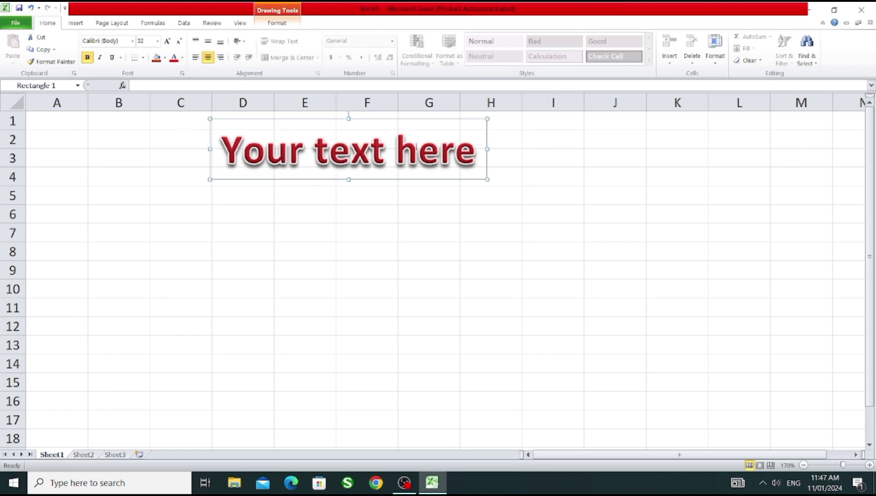
pyautogui.moveTo(477, 155); pyautogui.dragTo(221, 151)
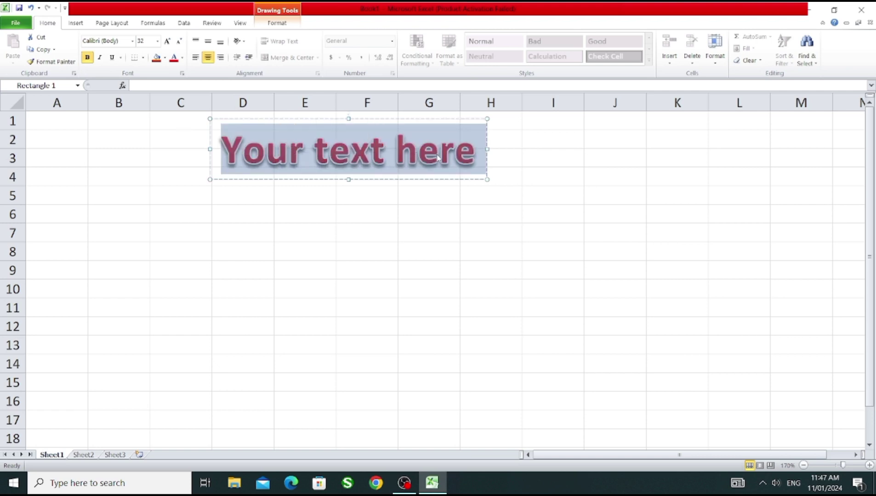
pyautogui.write('use')
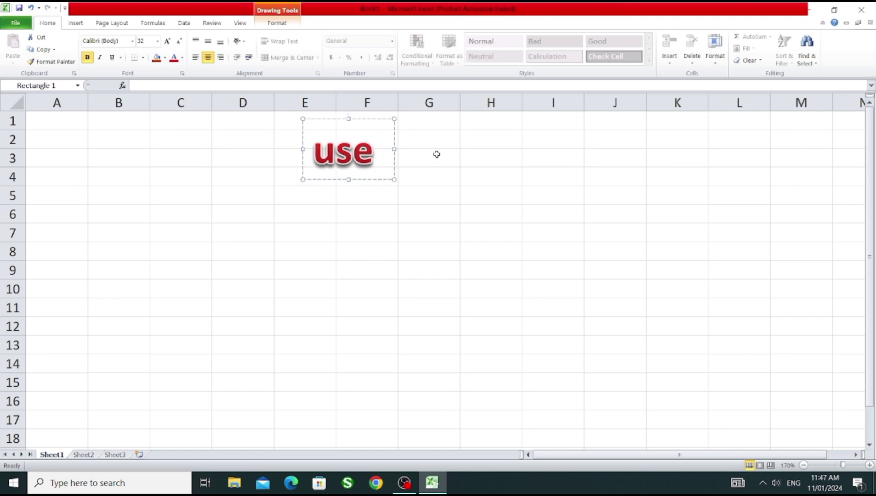
pyautogui.write(' of ')
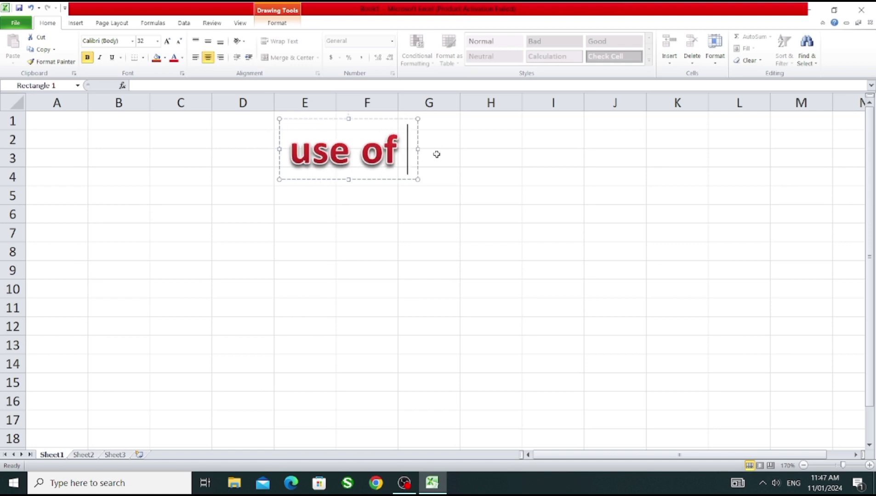
pyautogui.write('su')
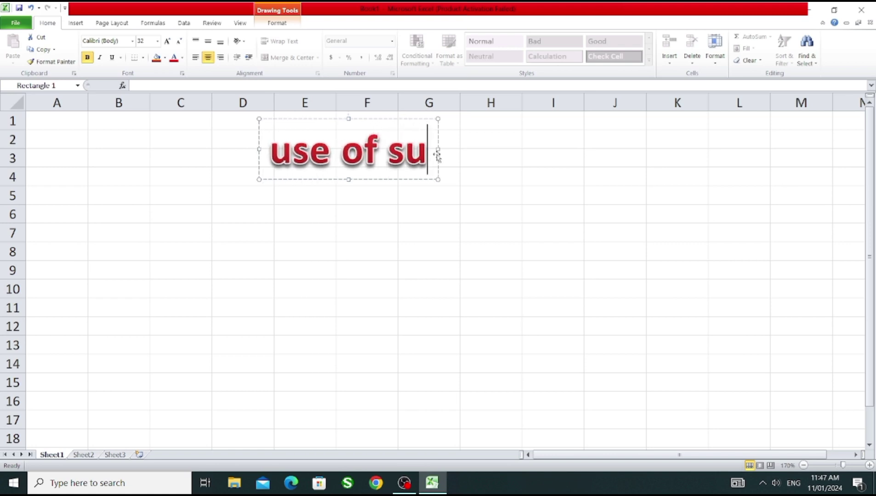
pyautogui.write('m')
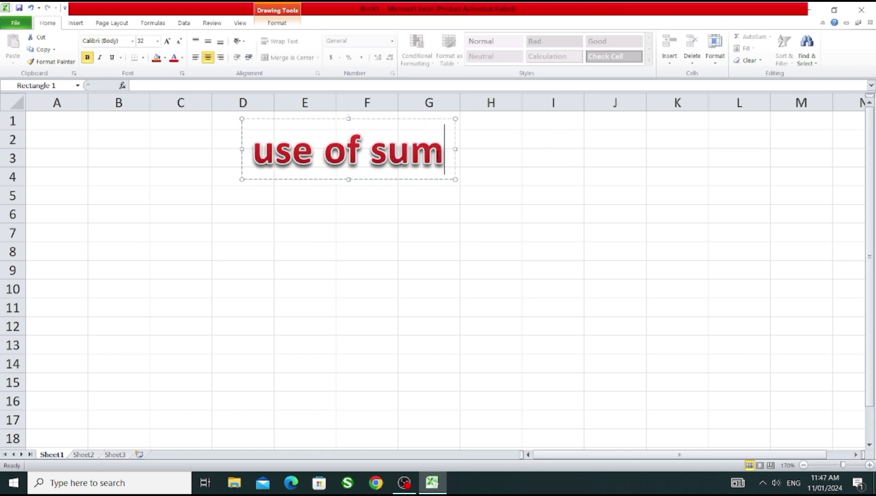
pyautogui.moveTo(394, 120)
pyautogui.mouseDown()
pyautogui.moveTo(317, 122)
pyautogui.moveTo(328, 113)
pyautogui.mouseUp()
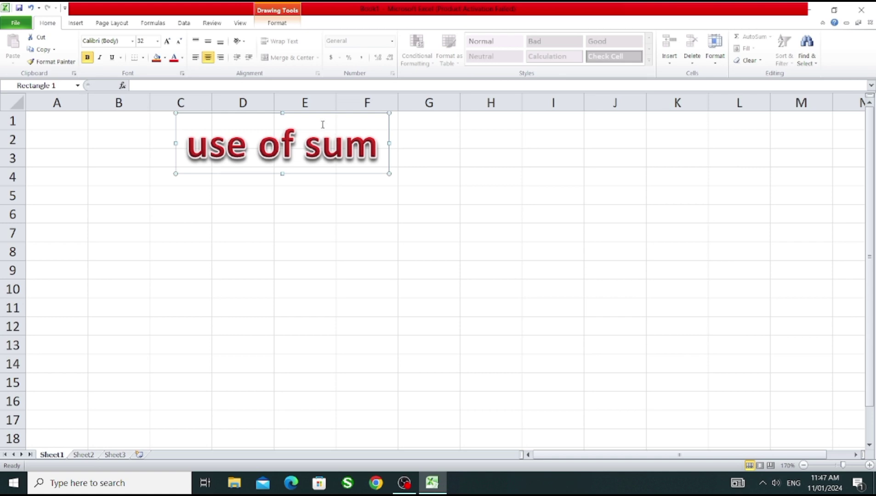
# Give the WordArt box a light pink fill and a 2¼ pt dark outline
pyautogui.click(284, 25)
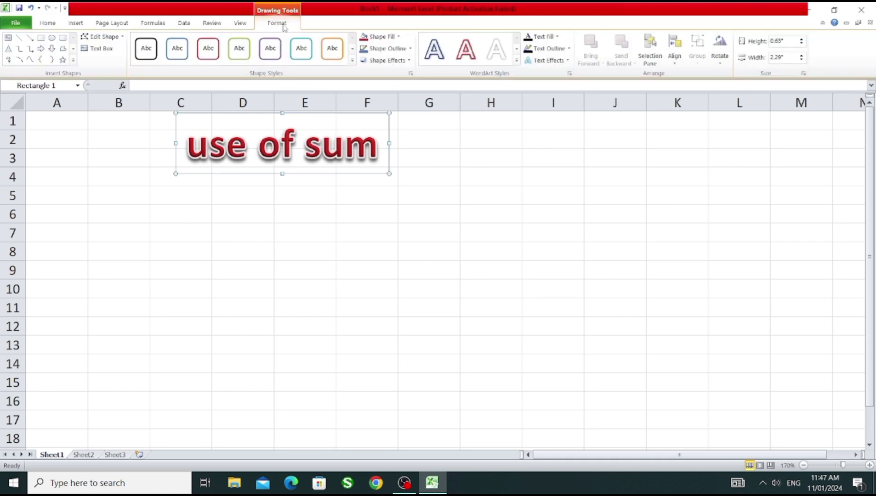
pyautogui.click(381, 36)
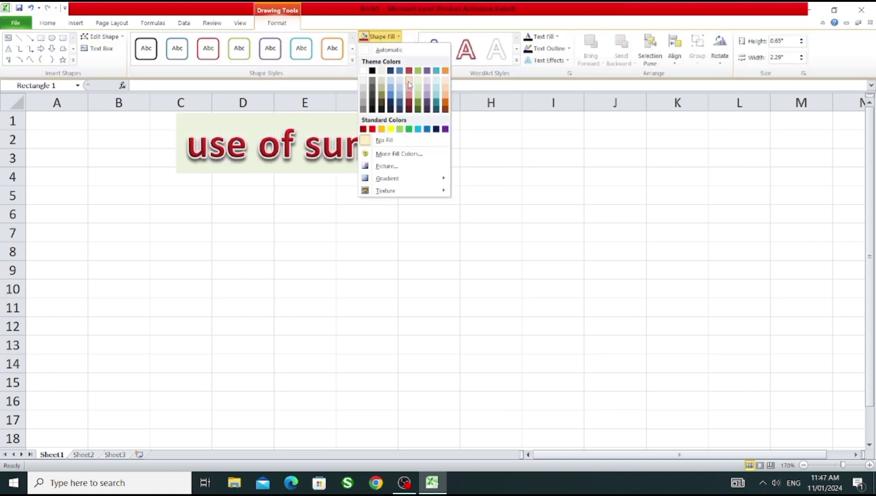
pyautogui.click(409, 86)
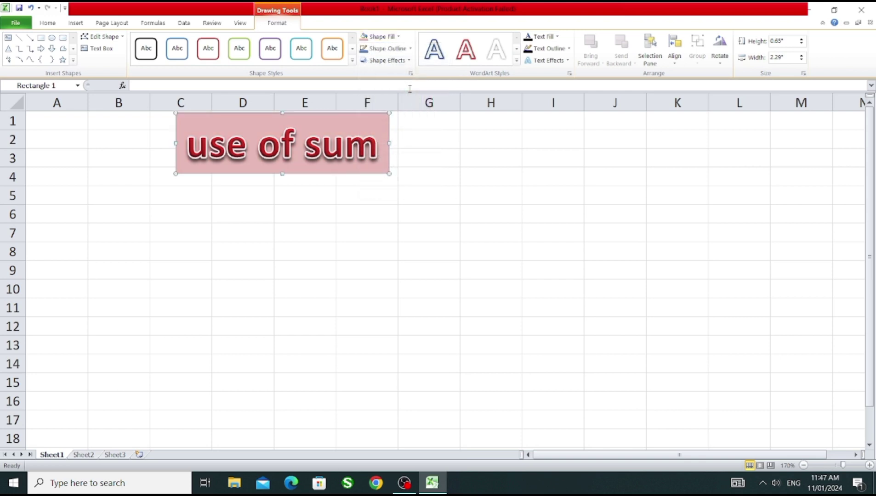
pyautogui.click(411, 49)
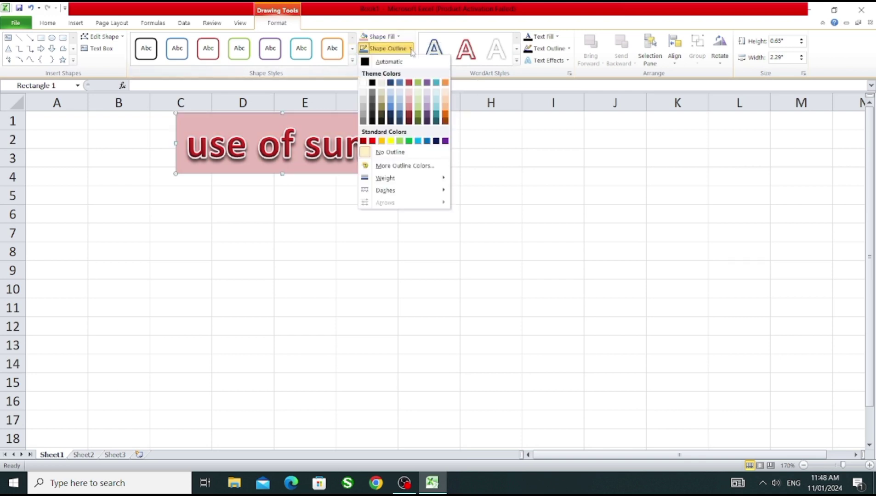
pyautogui.moveTo(385, 178)
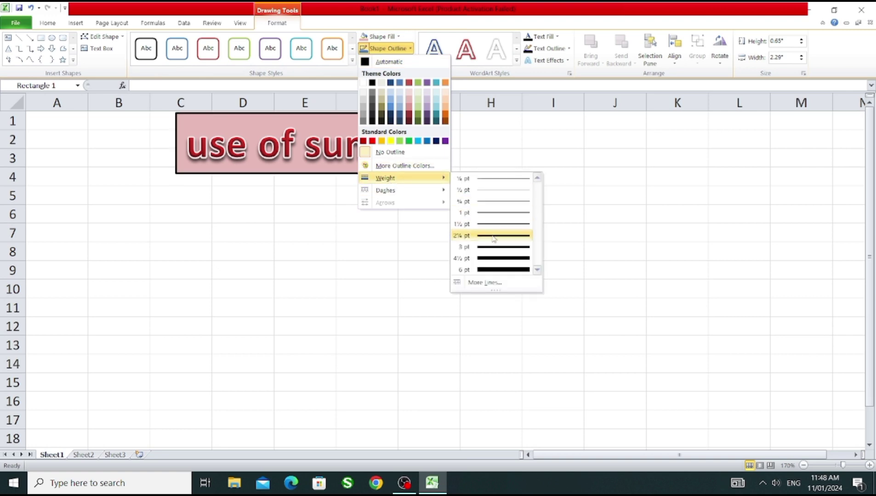
pyautogui.click(493, 236)
pyautogui.click(493, 196)
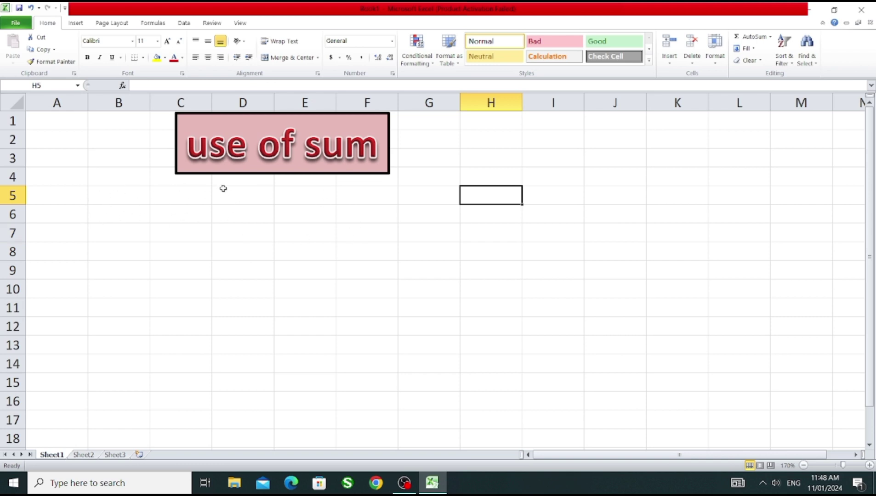
# Enter headers NUMBER 1 in A5 and NUMBER 2 in B5, widening both columns to fit
pyautogui.click(70, 197)
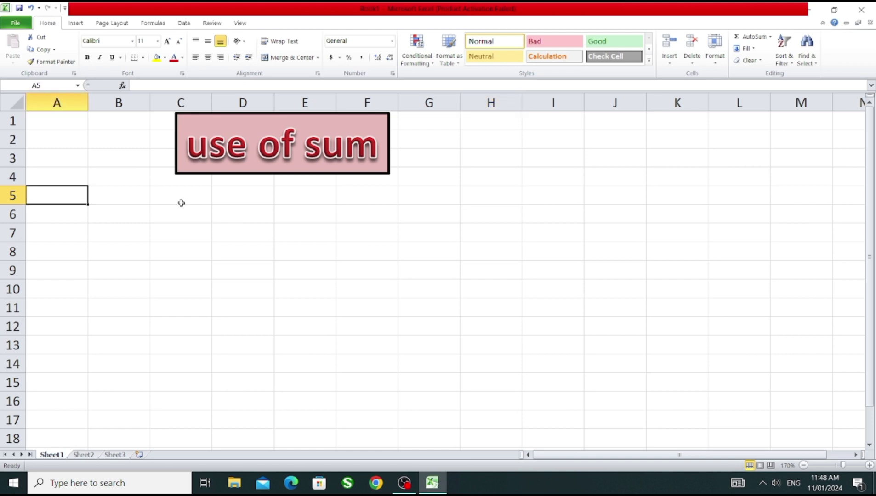
pyautogui.write('nu')
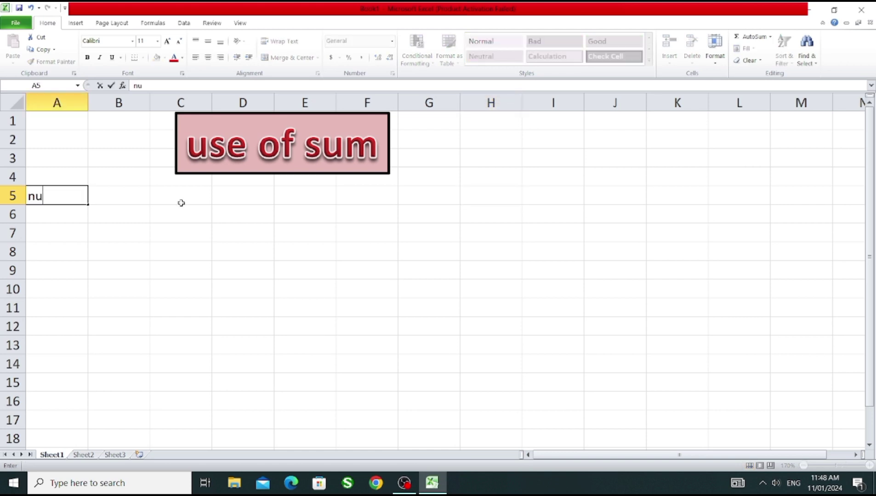
pyautogui.write('m')
pyautogui.press('BackSpace')
pyautogui.press('BackSpace')
pyautogui.press('BackSpace')
pyautogui.write('NUMB')
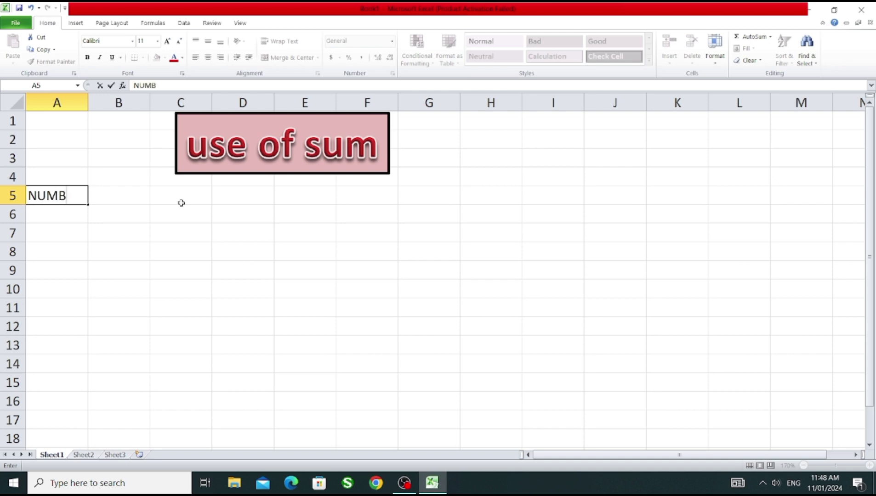
pyautogui.write('ER 1')
pyautogui.press('Tab')
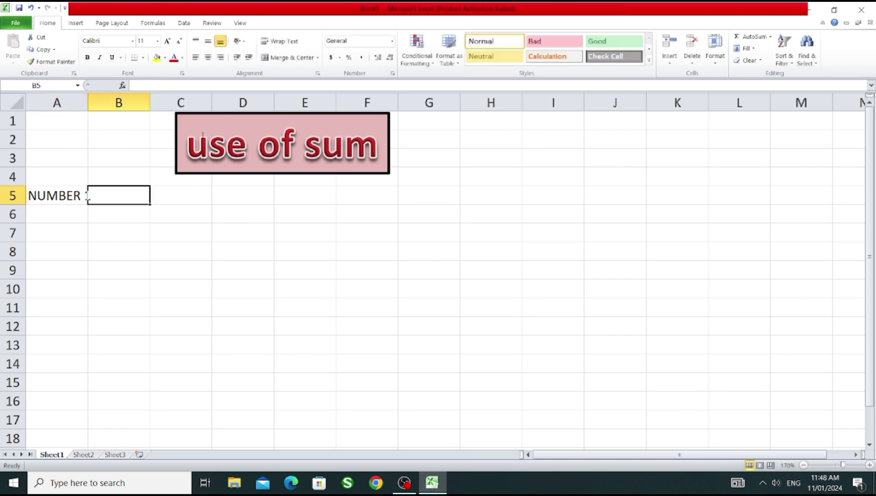
pyautogui.moveTo(88, 102); pyautogui.dragTo(95, 102)
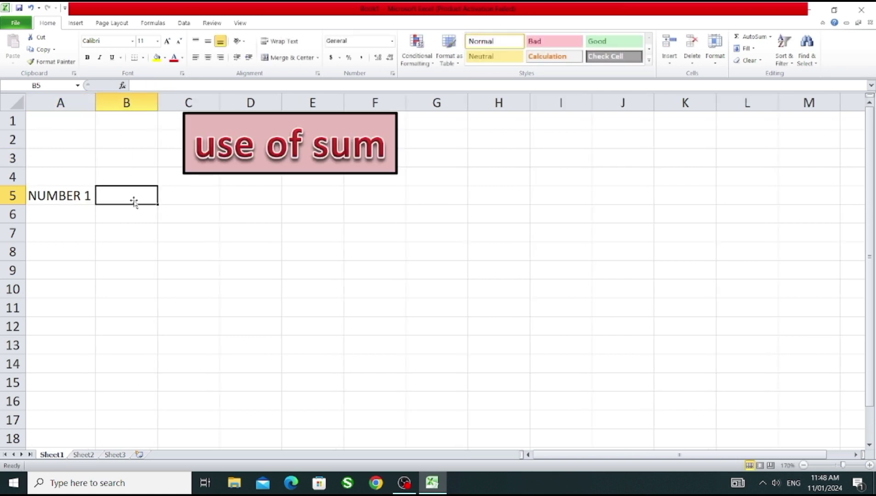
pyautogui.write('NM')
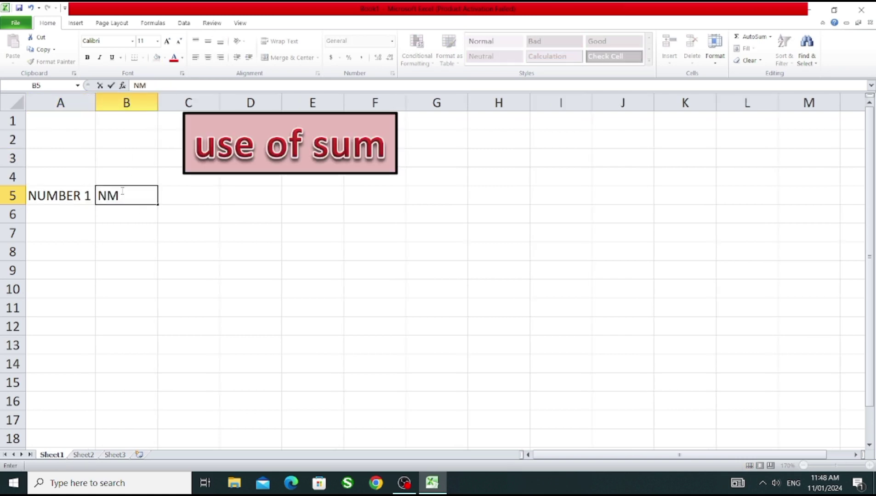
pyautogui.press('BackSpace')
pyautogui.write('U')
pyautogui.write('MBER ')
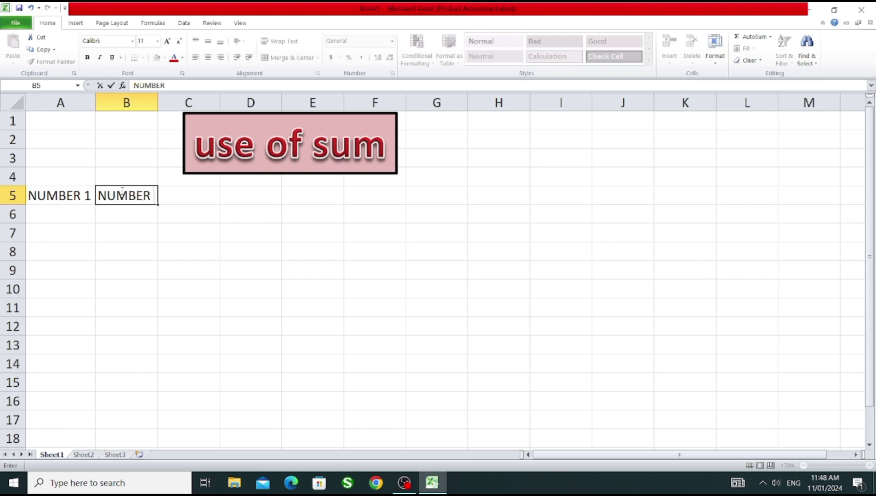
pyautogui.write('2')
pyautogui.click(197, 225)
pyautogui.moveTo(158, 99); pyautogui.dragTo(166, 100)
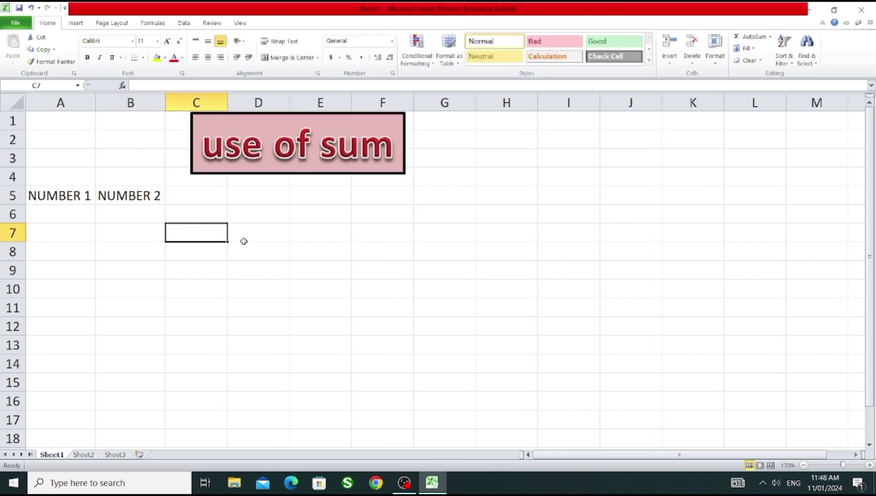
pyautogui.click(242, 242)
pyautogui.click(180, 197)
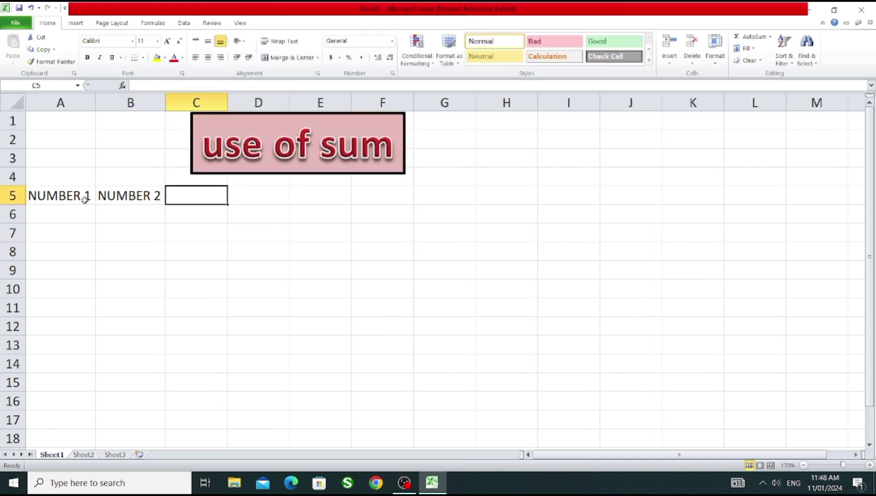
# Extend the header series through NUMBER 6 in F5 and widen columns C–F to fit
pyautogui.moveTo(73, 198); pyautogui.dragTo(335, 197)
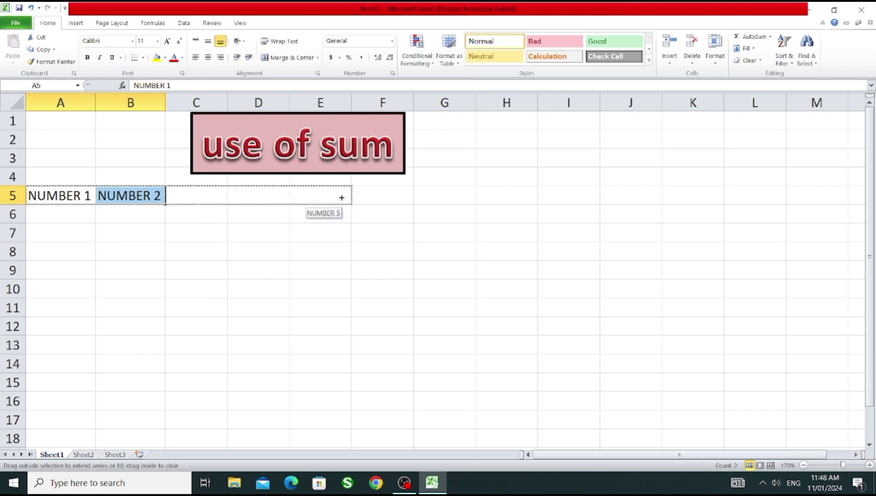
pyautogui.moveTo(365, 198); pyautogui.dragTo(414, 197)
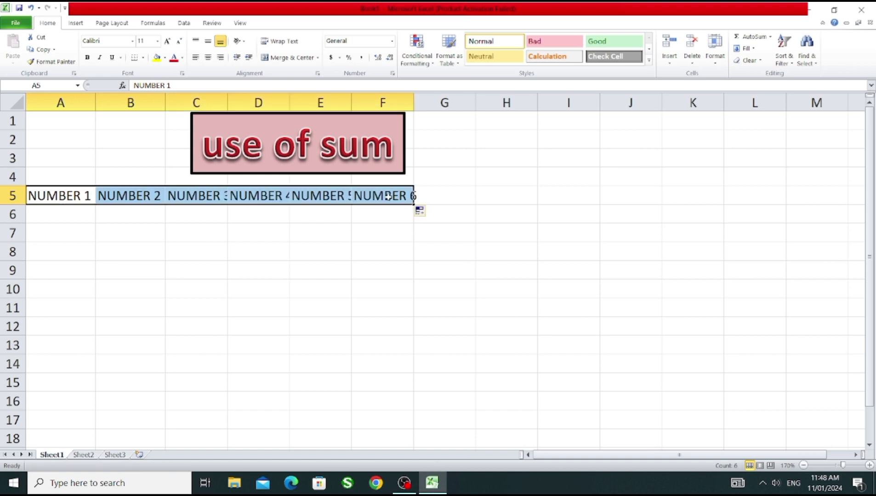
pyautogui.doubleClick(414, 103)
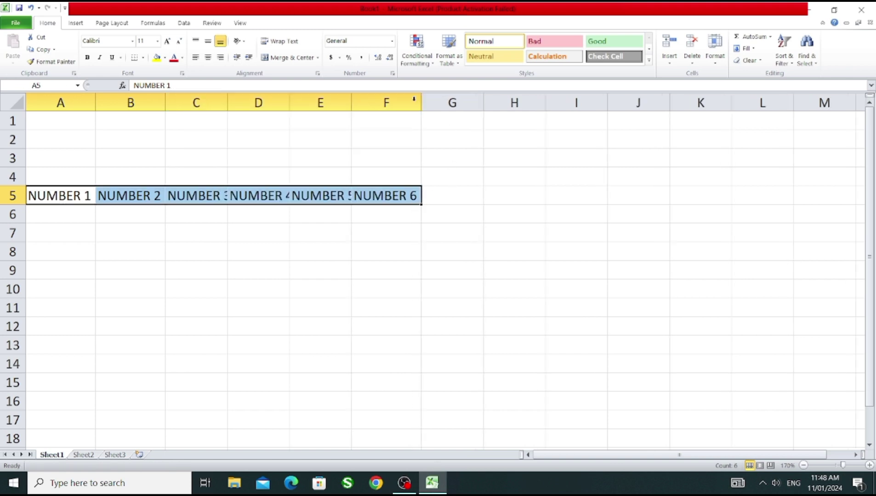
pyautogui.click(461, 238)
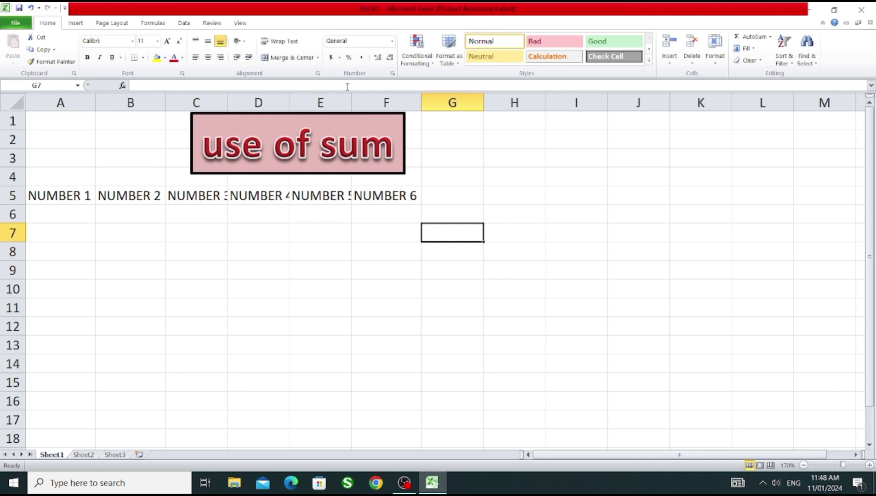
pyautogui.moveTo(351, 101); pyautogui.dragTo(360, 102)
pyautogui.moveTo(290, 101); pyautogui.dragTo(297, 102)
pyautogui.doubleClick(228, 97)
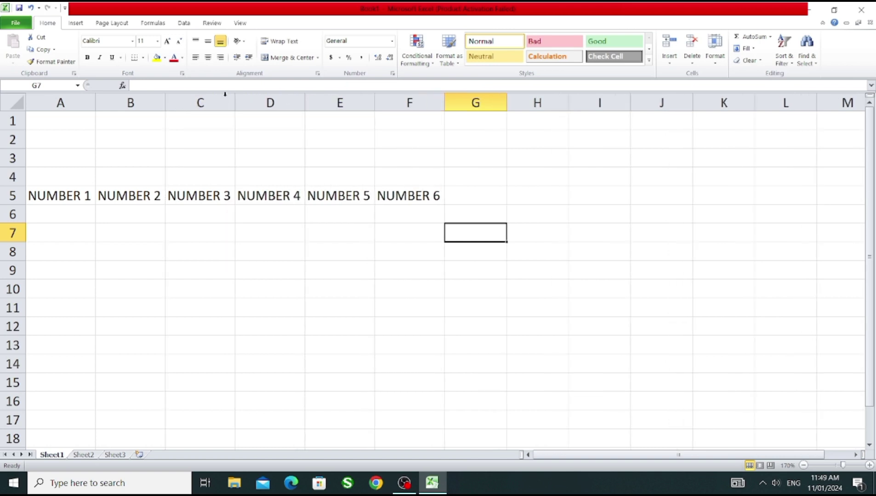
# Add the header SUM in cell G5
pyautogui.click(473, 194)
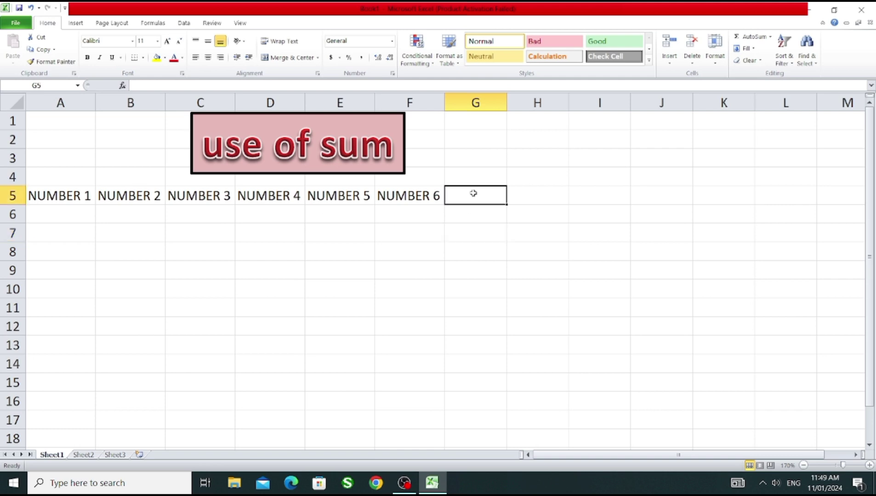
pyautogui.write('SUM')
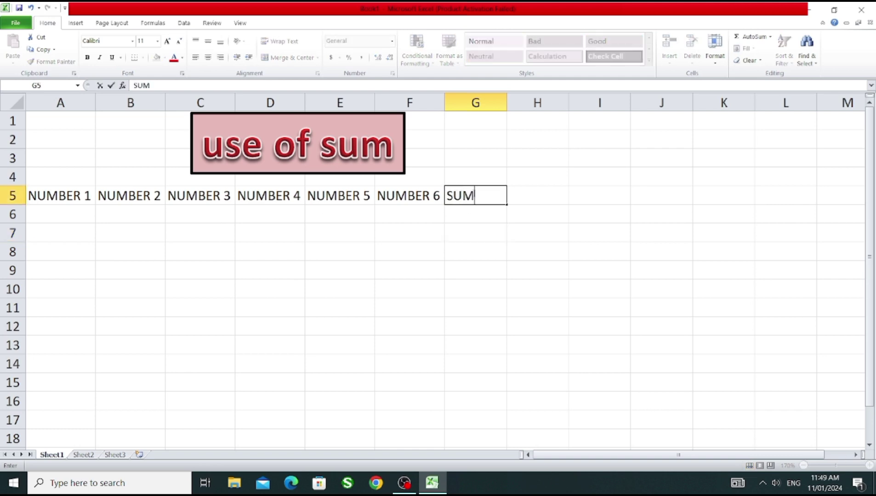
pyautogui.click(476, 220)
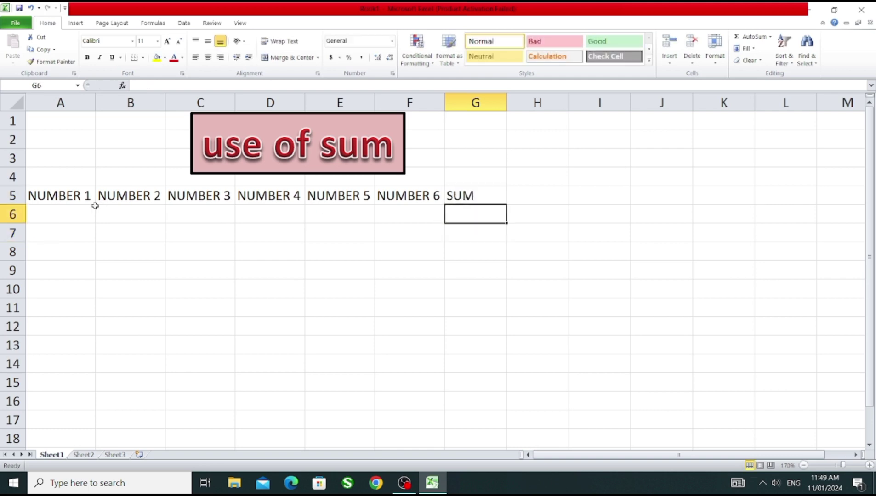
# Apply All Borders to A5:G12 and make the row 5 headers bold
pyautogui.moveTo(82, 200)
pyautogui.mouseDown()
pyautogui.moveTo(346, 248)
pyautogui.moveTo(442, 291)
pyautogui.moveTo(461, 349)
pyautogui.moveTo(462, 335)
pyautogui.mouseUp()
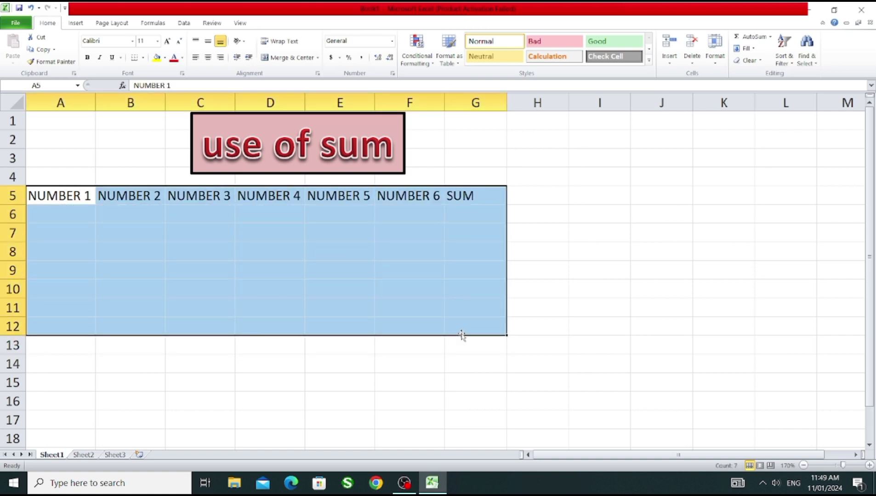
pyautogui.click(144, 57)
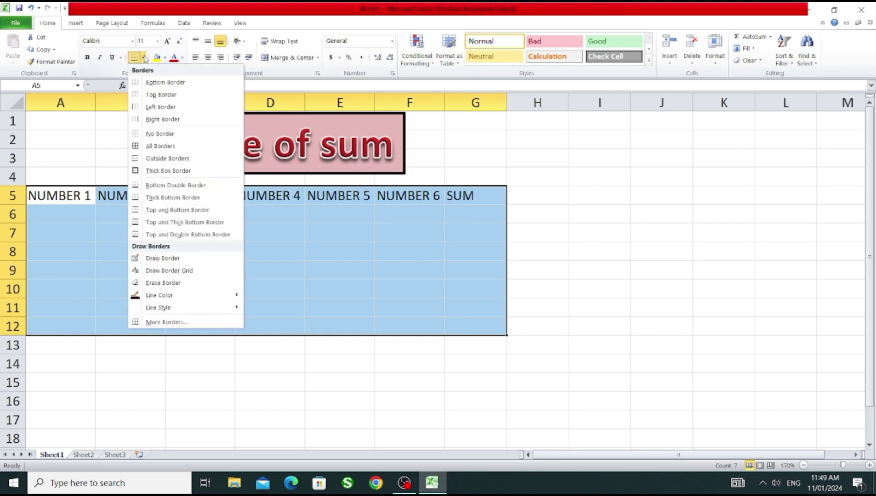
pyautogui.click(149, 146)
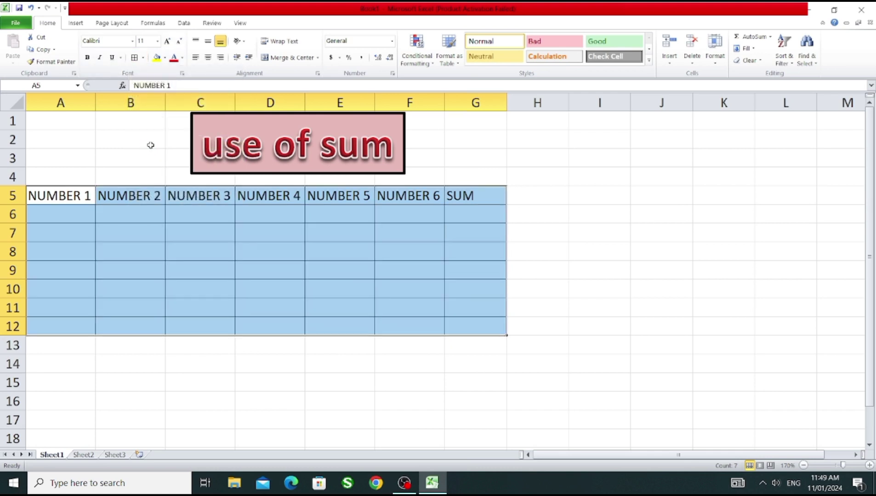
pyautogui.click(87, 57)
pyautogui.click(625, 232)
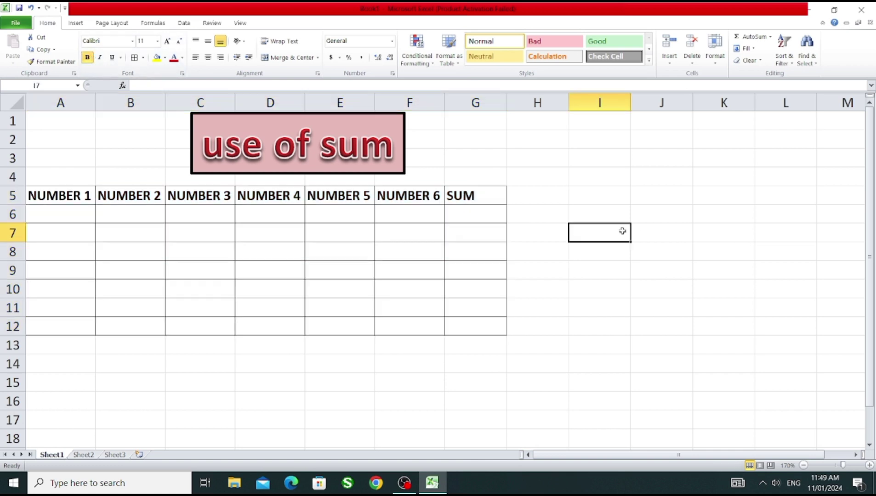
pyautogui.click(84, 215)
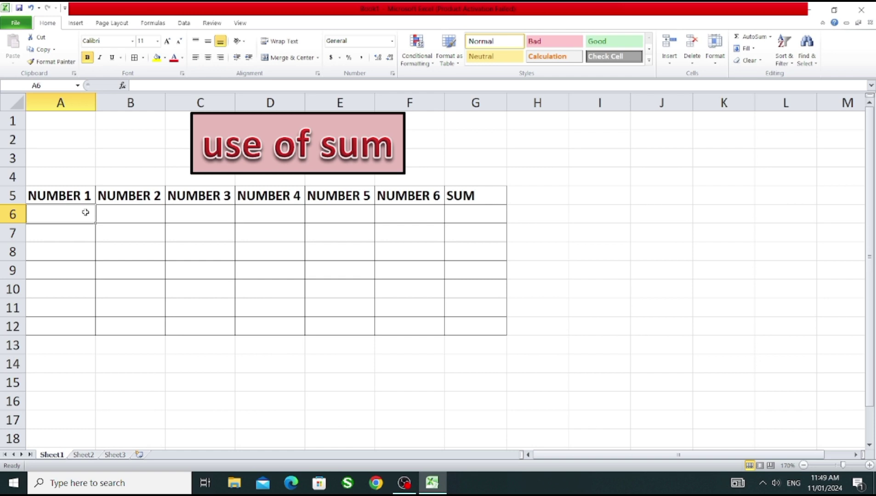
# Fill row 6 from A6 to F6 with 48, 52, 48, 75, 66 and 57
pyautogui.write('48')
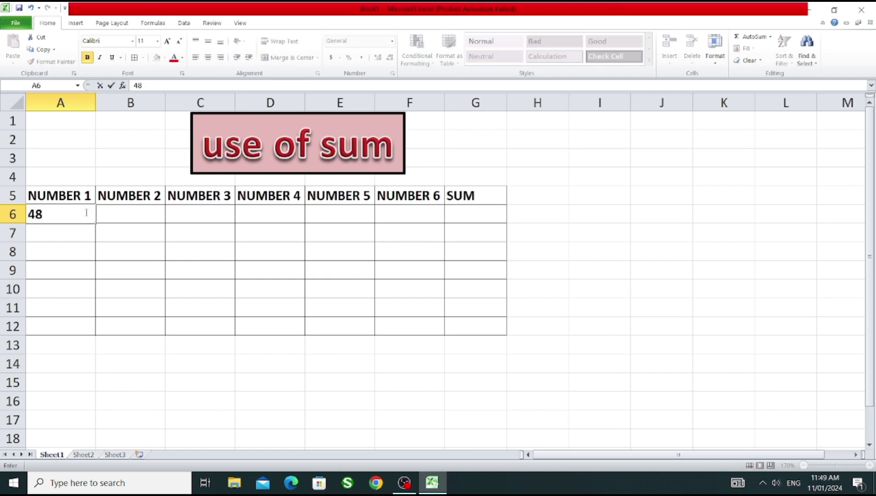
pyautogui.press('Tab')
pyautogui.write('5')
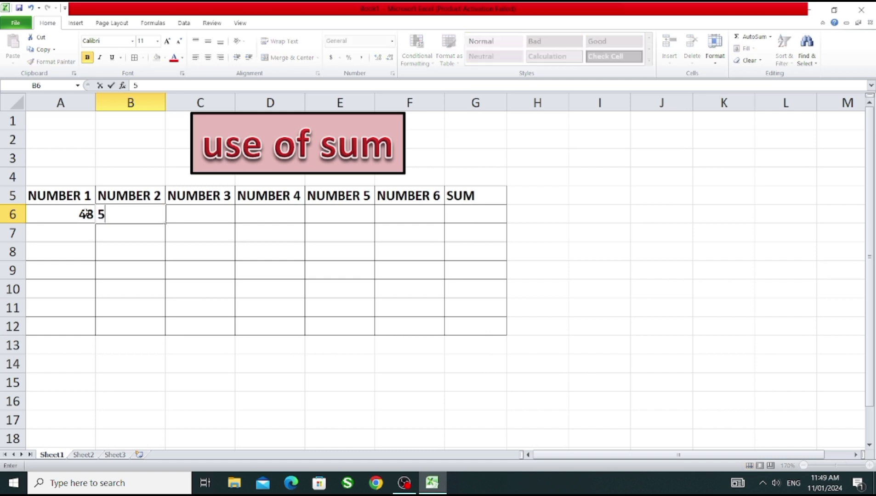
pyautogui.write('2')
pyautogui.press('Tab')
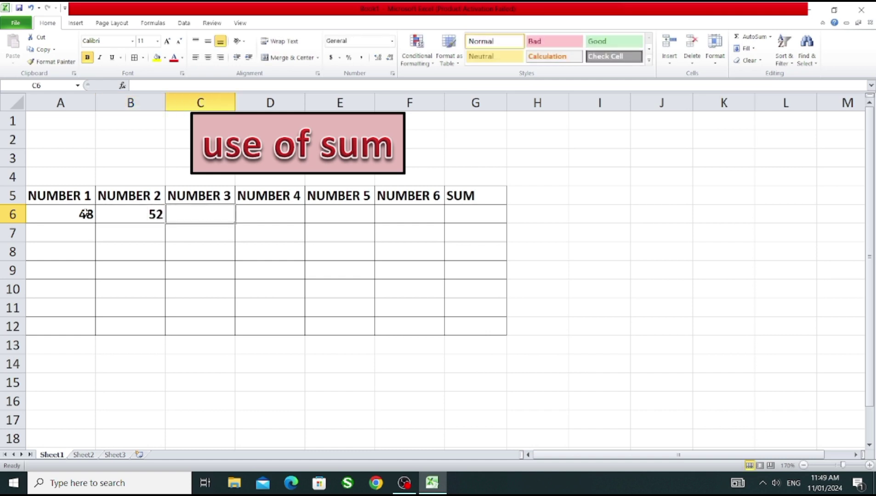
pyautogui.write('48')
pyautogui.press('Tab')
pyautogui.write('7')
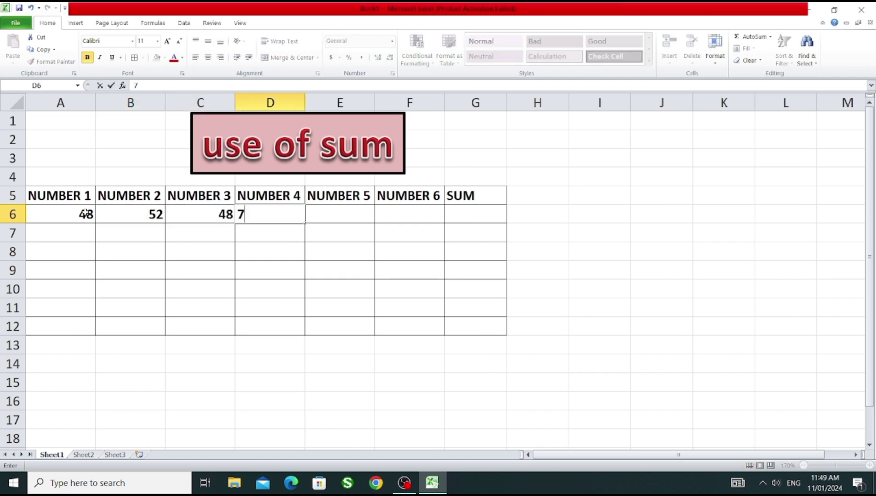
pyautogui.write('5')
pyautogui.press('Tab')
pyautogui.write('66')
pyautogui.press('Tab')
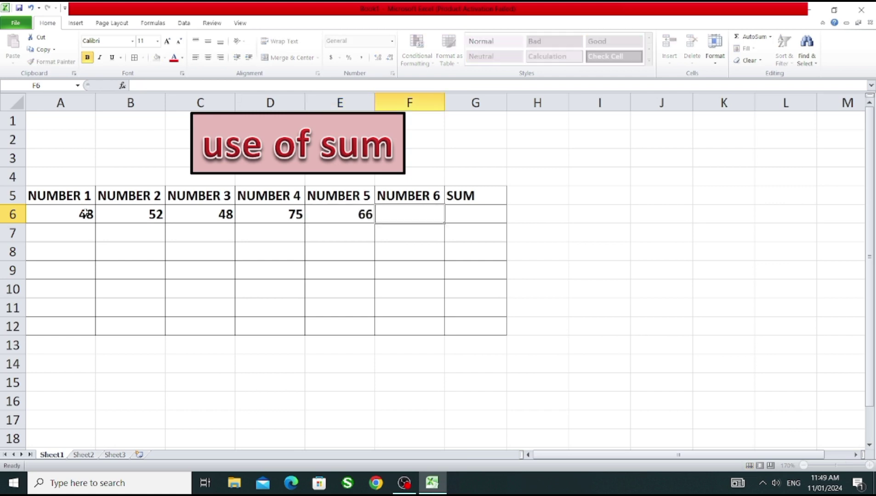
pyautogui.write('57')
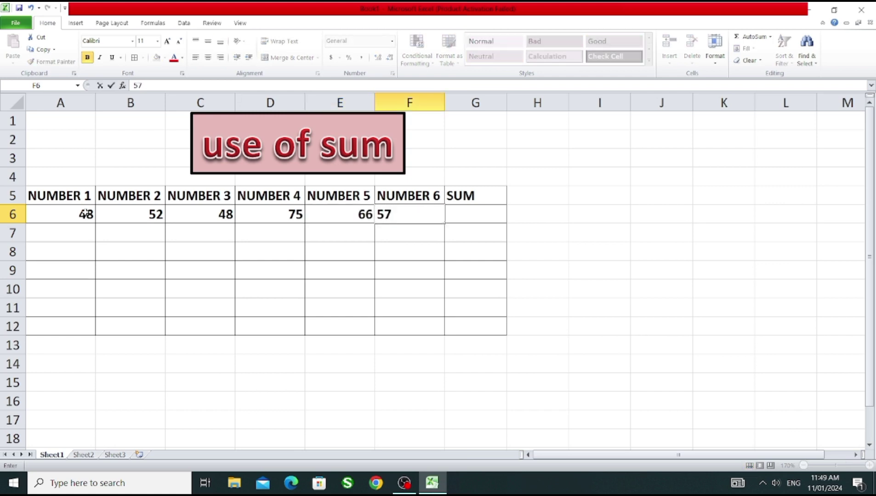
pyautogui.press('Tab')
# Enter 23, 36, 65, 85, 56 and 65 down A7:A12
pyautogui.click(87, 234)
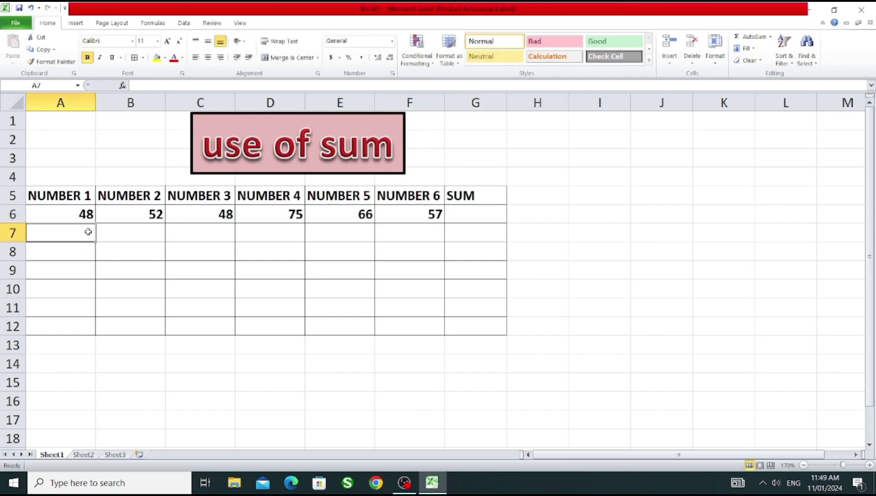
pyautogui.write('23')
pyautogui.press('Return')
pyautogui.write('36')
pyautogui.press('Return')
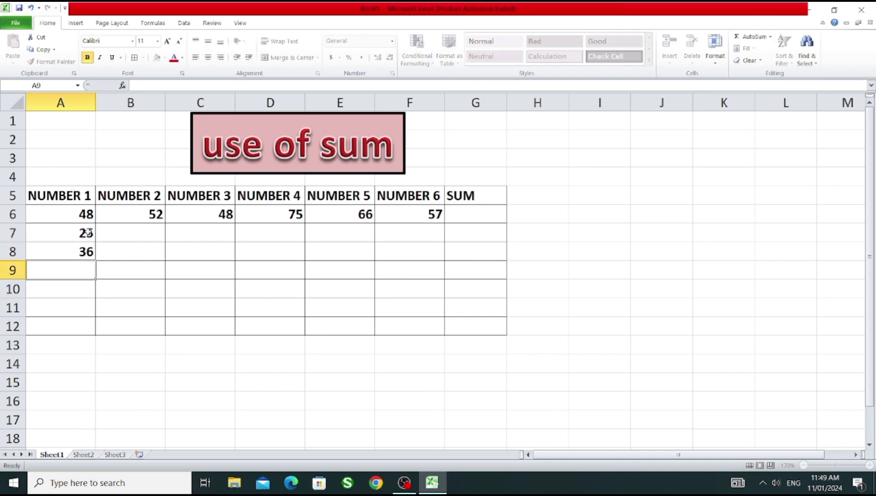
pyautogui.write('65')
pyautogui.press('Return')
pyautogui.write('85')
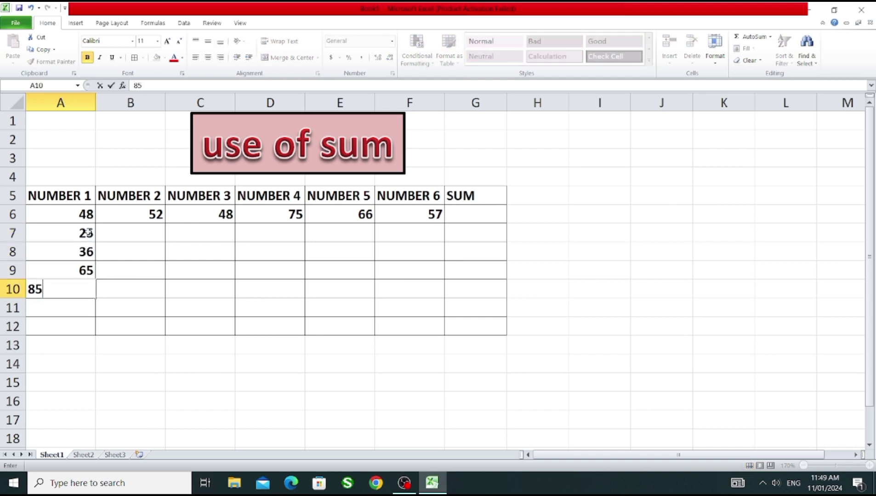
pyautogui.press('Return')
pyautogui.write('56')
pyautogui.press('Return')
pyautogui.write('65')
pyautogui.press('Return')
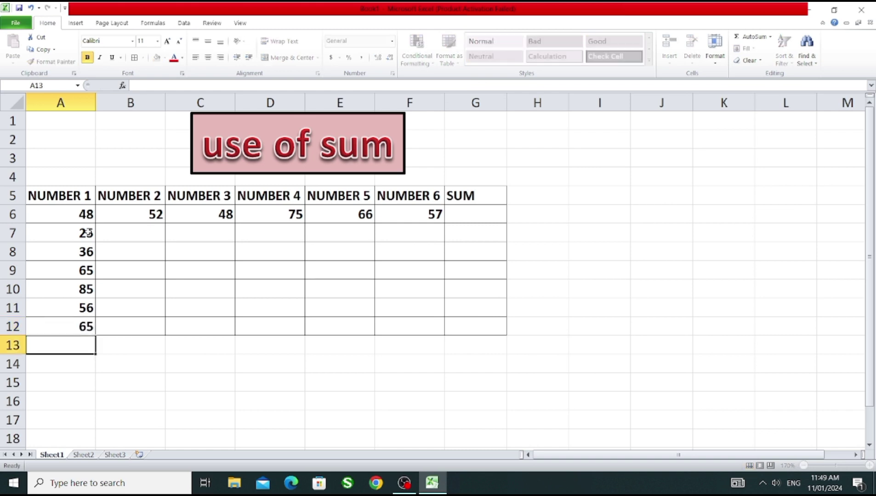
# Fill the NUMBER 2 column B7:B12 with 25, 36, 65, 59, 68 and 85
pyautogui.click(143, 233)
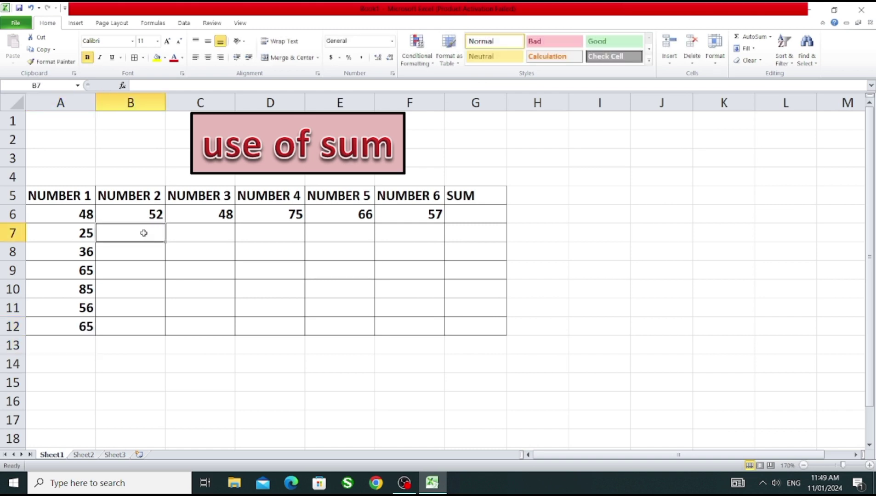
pyautogui.write('25')
pyautogui.press('Return')
pyautogui.write('36')
pyautogui.press('Return')
pyautogui.write('6')
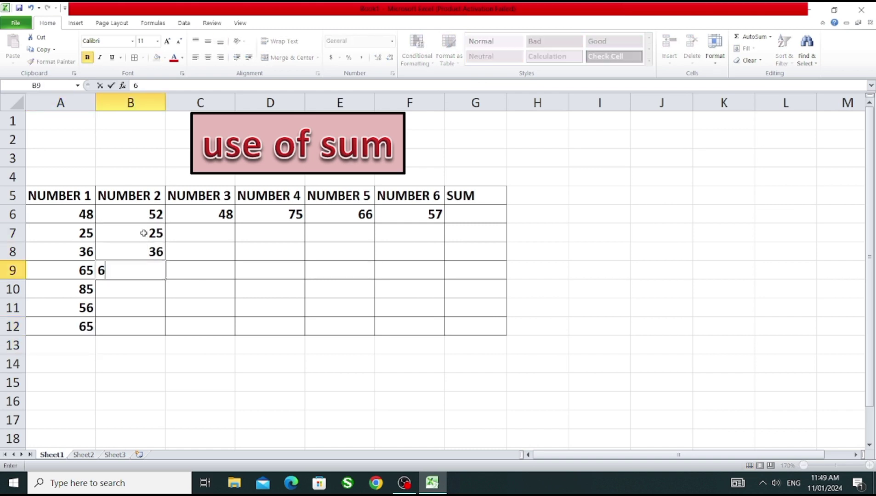
pyautogui.write('5')
pyautogui.write('59')
pyautogui.press('Return')
pyautogui.write('68')
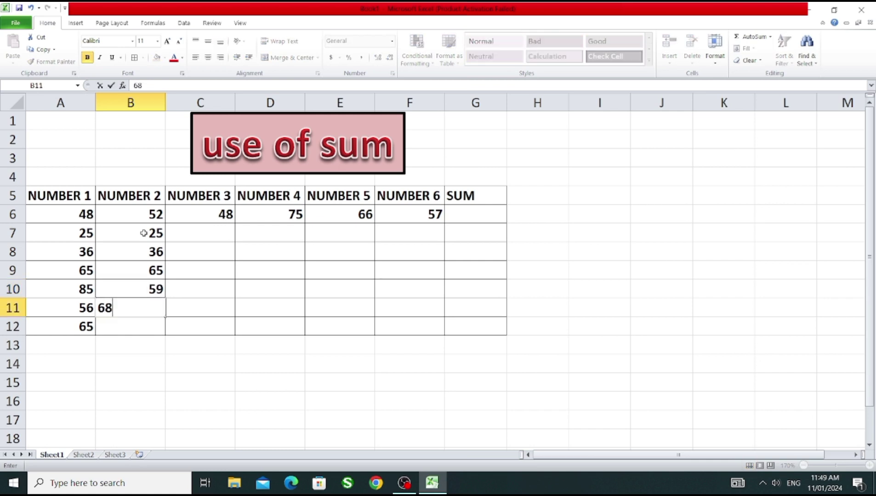
pyautogui.press('Return')
pyautogui.write('85')
pyautogui.press('Return')
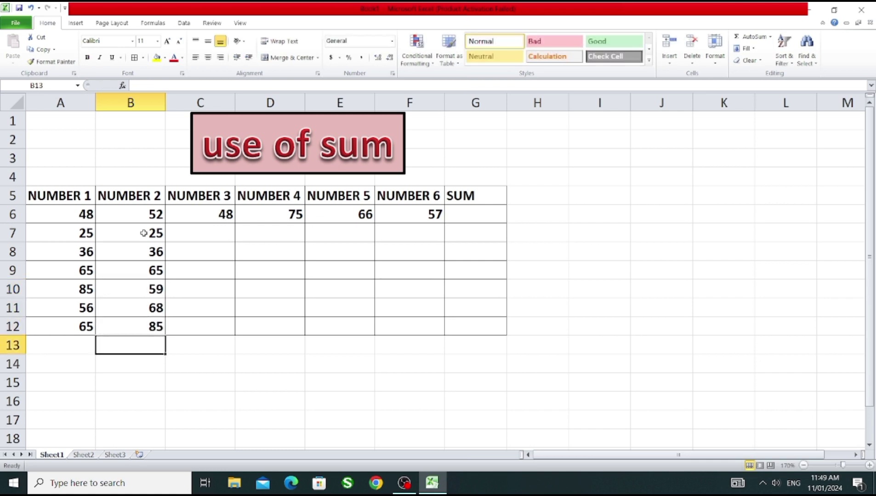
# Fill the NUMBER 3 column C7:C12 with 85, 65, 85, 65, 45 and 25
pyautogui.press('Right')
pyautogui.press('Up')
pyautogui.press('Up')
pyautogui.press('Up')
pyautogui.press('Up')
pyautogui.press('Up')
pyautogui.press('Up')
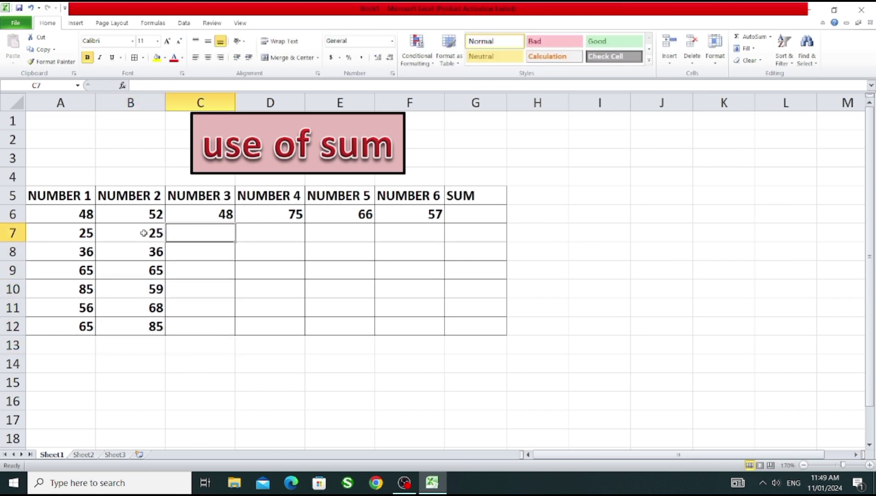
pyautogui.write('85')
pyautogui.press('Return')
pyautogui.write('65')
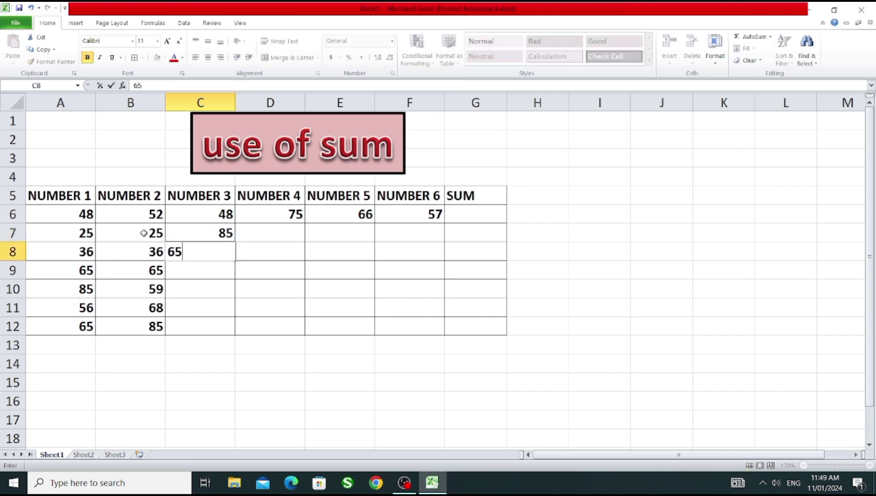
pyautogui.press('Return')
pyautogui.write('85')
pyautogui.press('Return')
pyautogui.write('65')
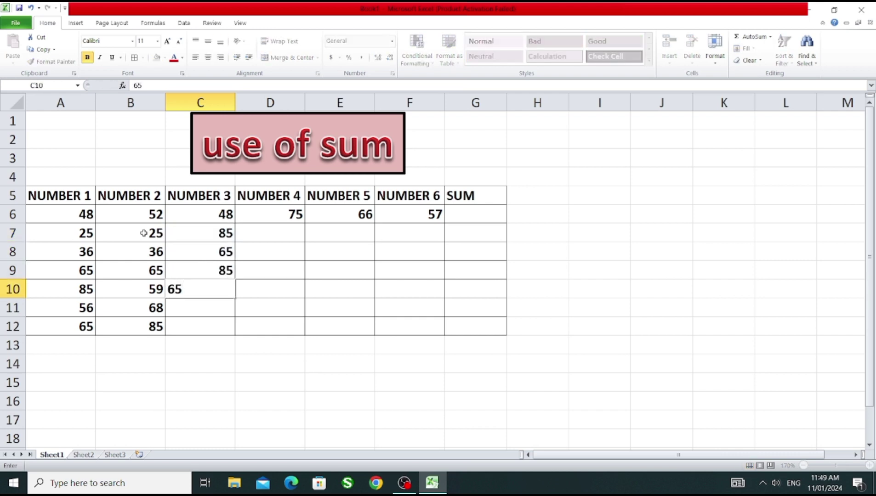
pyautogui.press('Return')
pyautogui.write('45')
pyautogui.press('Return')
pyautogui.write('25')
pyautogui.press('Return')
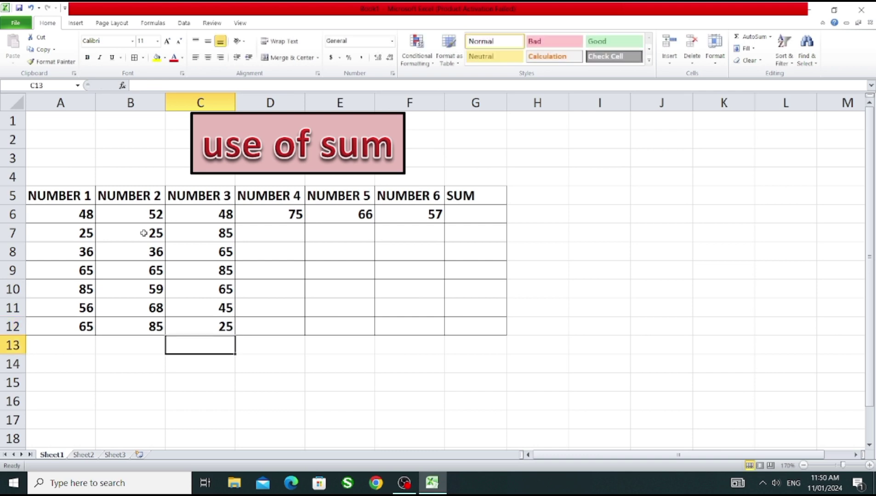
# Fill the NUMBER 4 column D7:D12 with 52, 36, 1000, 145, 25 and 85
pyautogui.press('Right')
pyautogui.press('Up')
pyautogui.press('Up')
pyautogui.press('Up')
pyautogui.press('Up')
pyautogui.press('Up')
pyautogui.press('Up')
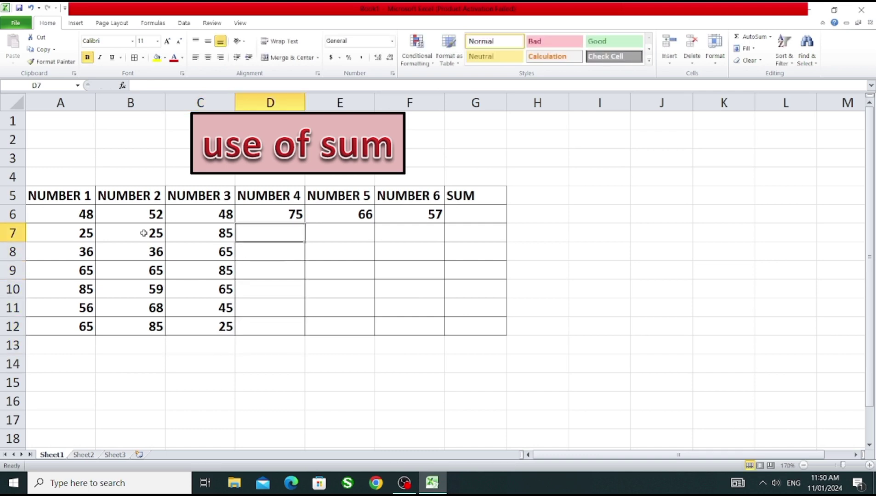
pyautogui.write('52')
pyautogui.press('Return')
pyautogui.write('36')
pyautogui.press('Return')
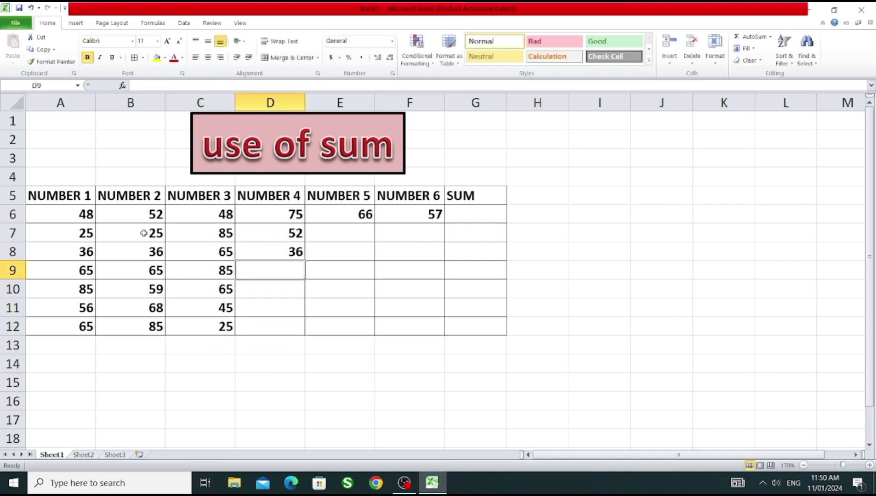
pyautogui.write('1000')
pyautogui.press('Return')
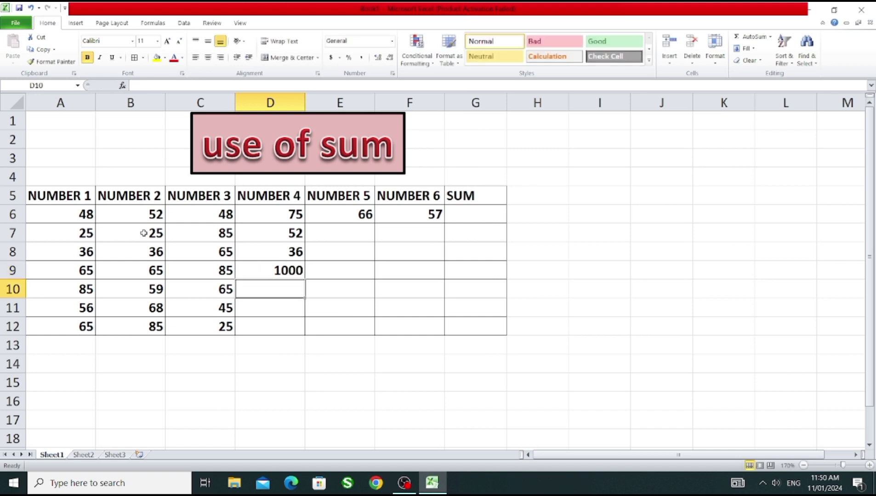
pyautogui.write('145')
pyautogui.press('Return')
pyautogui.write('25')
pyautogui.press('Return')
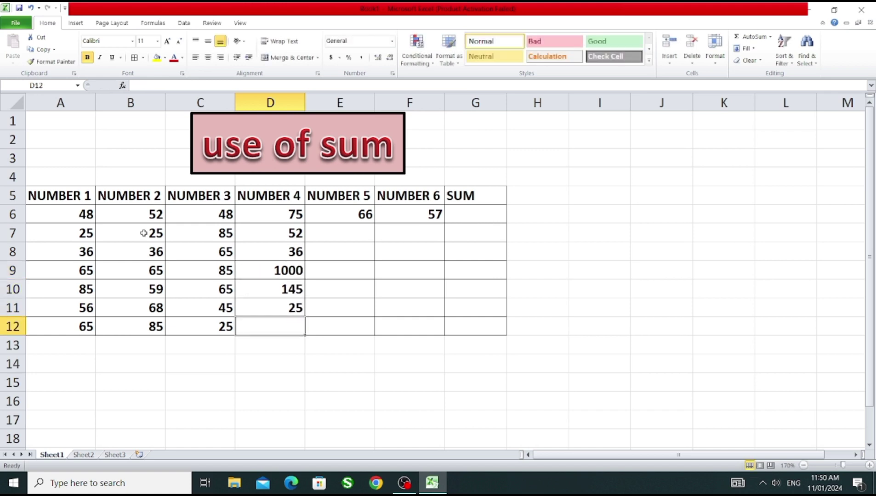
pyautogui.write('85')
pyautogui.press('Return')
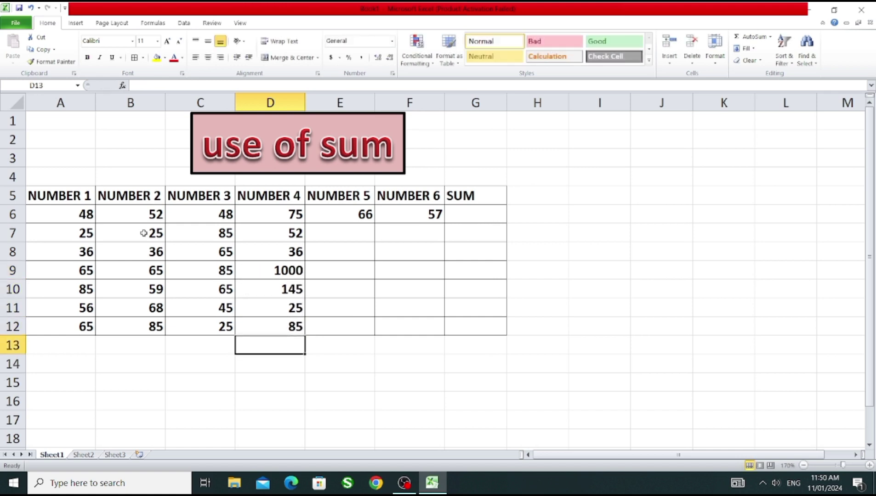
# Fill the NUMBER 5 column E7:E12 with 54, 63, 52, 36, 98 and 85
pyautogui.press('Right')
pyautogui.press('Up')
pyautogui.press('Up')
pyautogui.press('Up')
pyautogui.press('Up')
pyautogui.press('Up')
pyautogui.press('Up')
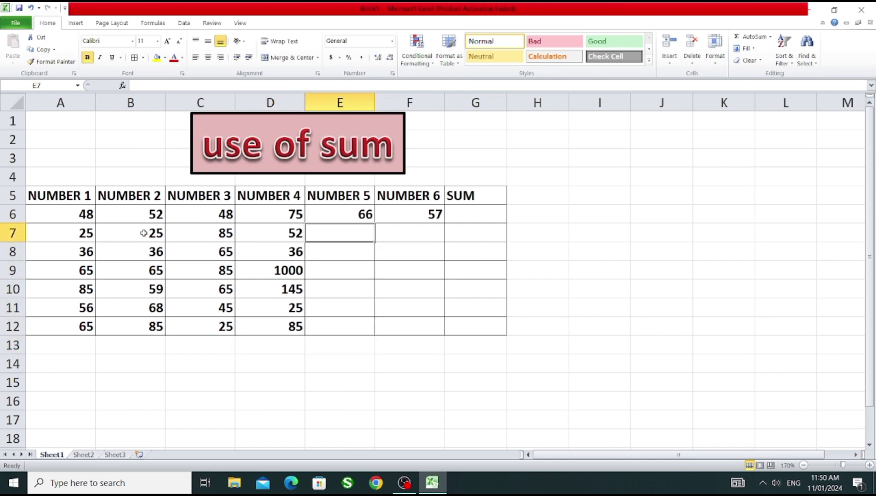
pyautogui.write('54')
pyautogui.press('Return')
pyautogui.write('63')
pyautogui.press('Return')
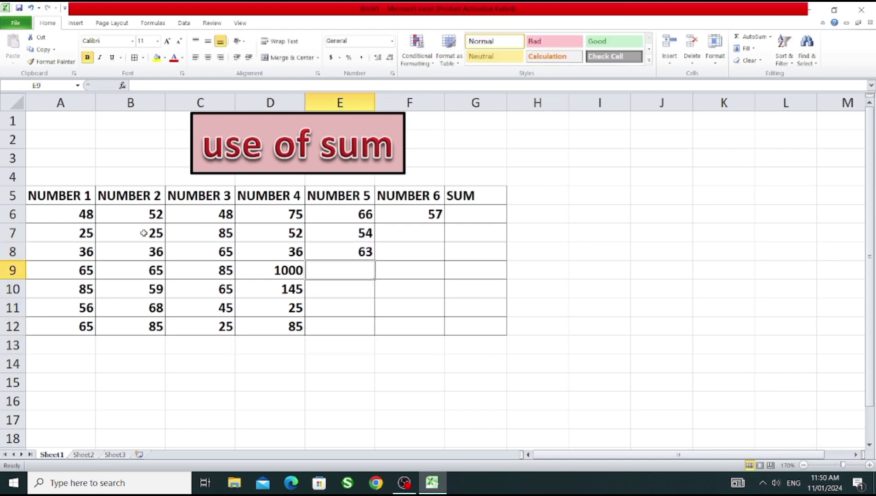
pyautogui.write('52')
pyautogui.press('Return')
pyautogui.write('36')
pyautogui.press('Return')
pyautogui.write('98')
pyautogui.press('Return')
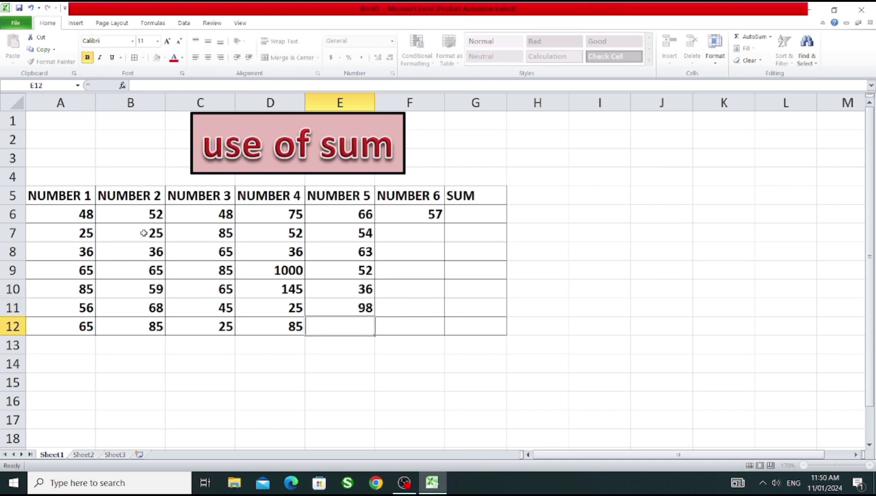
pyautogui.write('85')
pyautogui.press('Return')
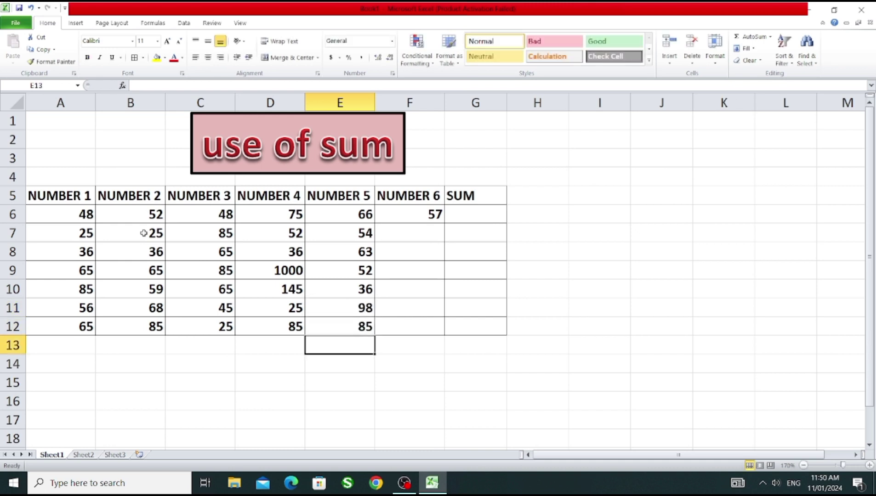
# Fill the NUMBER 6 column F7:F12 with 52, 36, 65, 58, 85 and 54
pyautogui.press('Right')
pyautogui.press('Up')
pyautogui.press('Up')
pyautogui.press('Up')
pyautogui.press('Up')
pyautogui.press('Up')
pyautogui.press('Up')
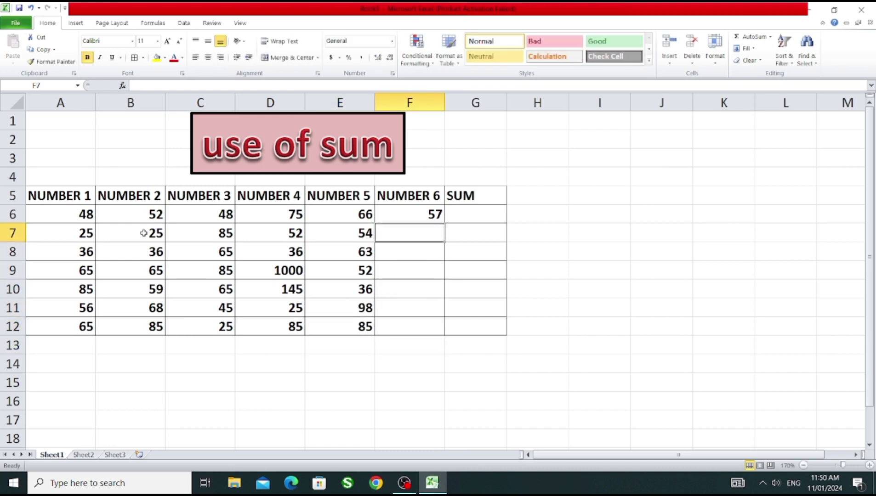
pyautogui.write('52')
pyautogui.press('Return')
pyautogui.write('36')
pyautogui.press('Return')
pyautogui.write('65')
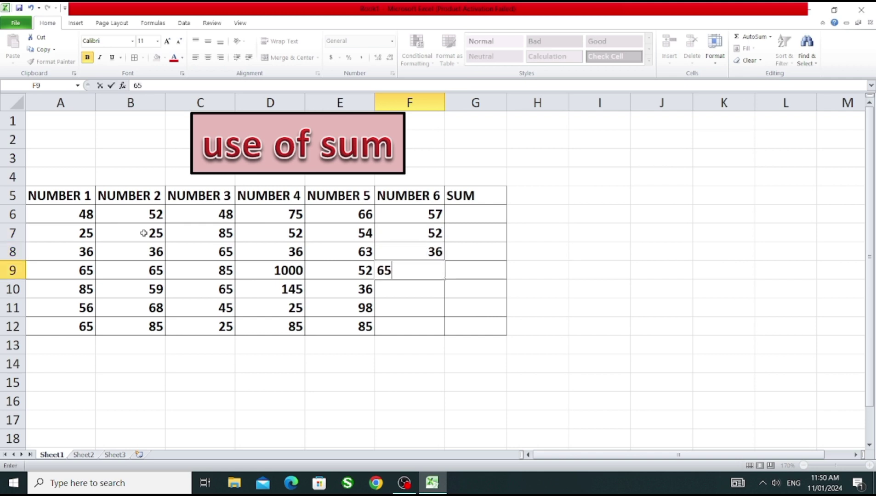
pyautogui.press('Return')
pyautogui.write('58')
pyautogui.press('Return')
pyautogui.write('85')
pyautogui.press('Return')
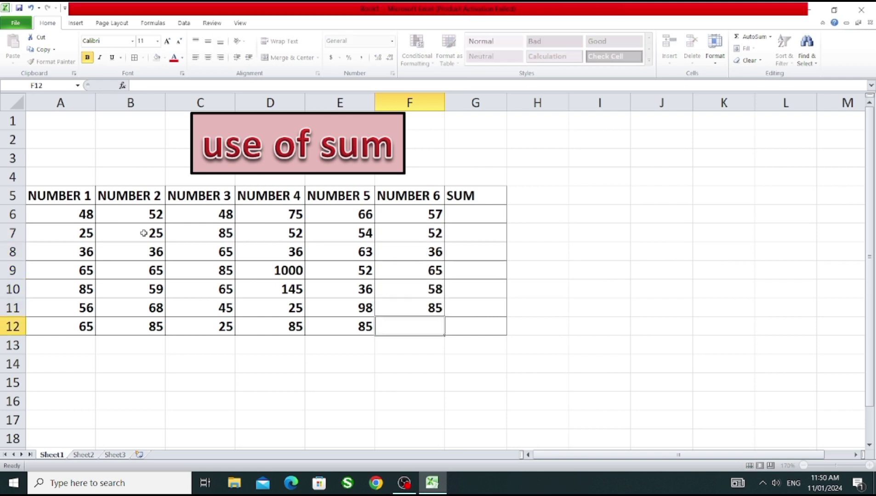
pyautogui.write('54')
pyautogui.press('Return')
pyautogui.press('Right')
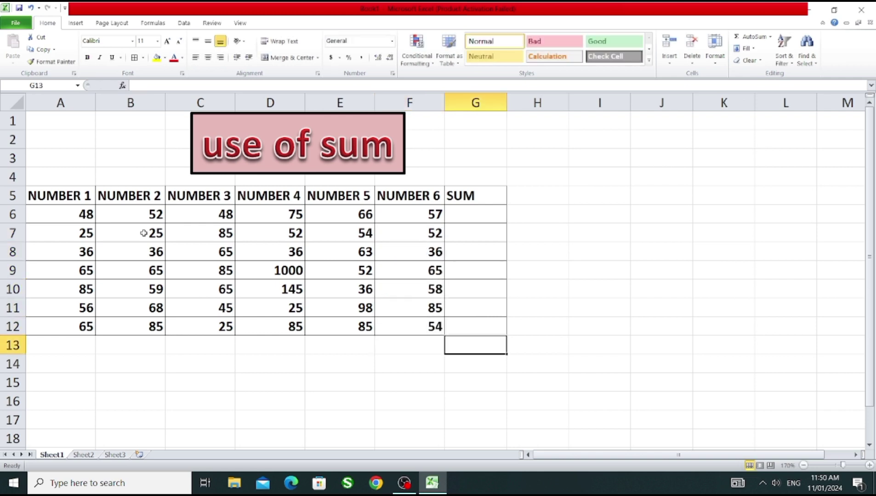
pyautogui.press('Up')
pyautogui.press('Up')
pyautogui.press('Up')
pyautogui.press('Up')
pyautogui.press('Up')
pyautogui.press('Up')
pyautogui.press('Up')
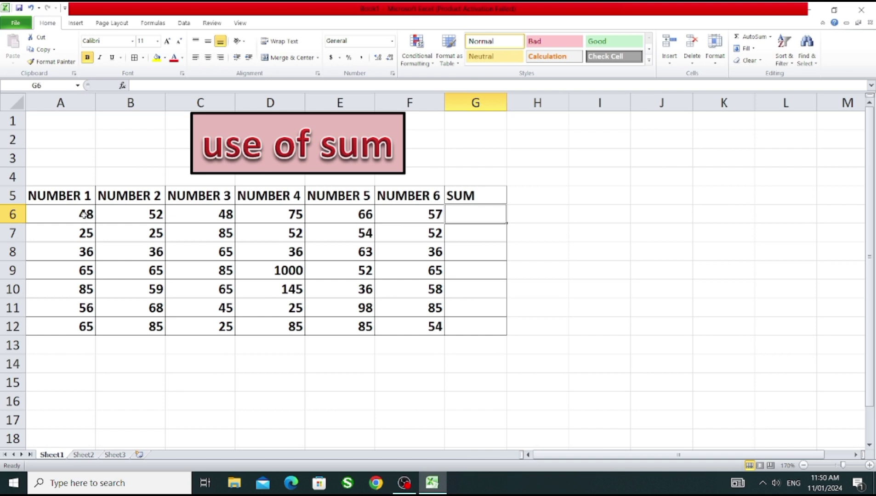
# Enter =A6+B6+C6+D6+E6+F6 in G6 to total row 6 as 346
pyautogui.moveTo(84, 213); pyautogui.dragTo(425, 212)
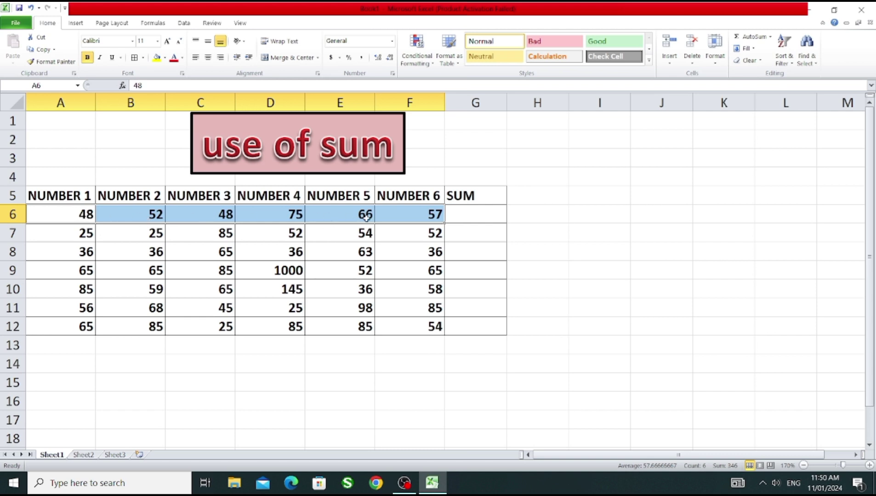
pyautogui.click(465, 216)
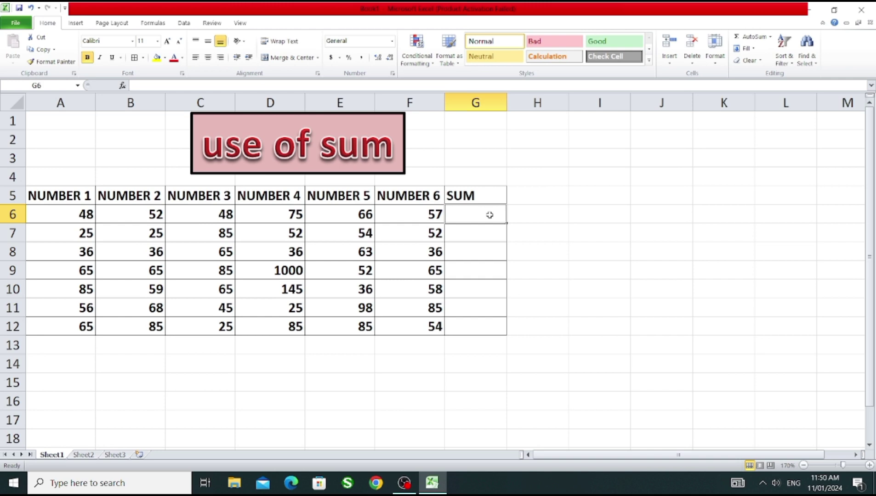
pyautogui.write('=')
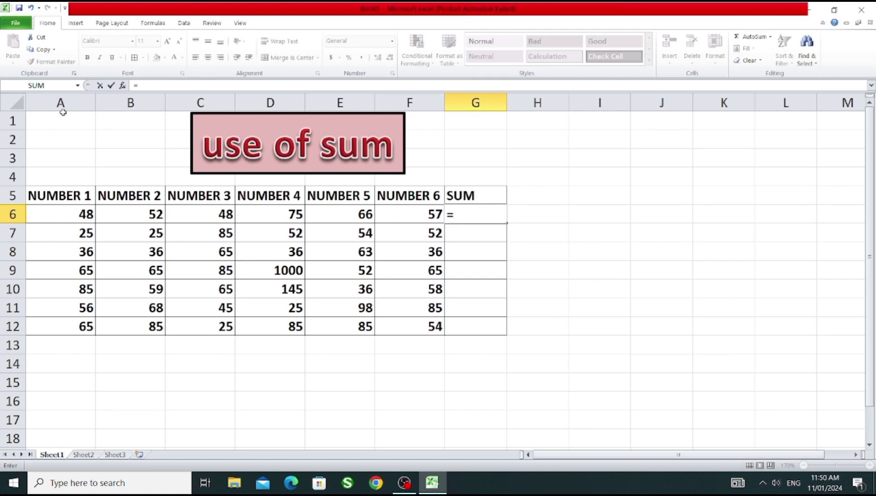
pyautogui.click(74, 213)
pyautogui.write('+')
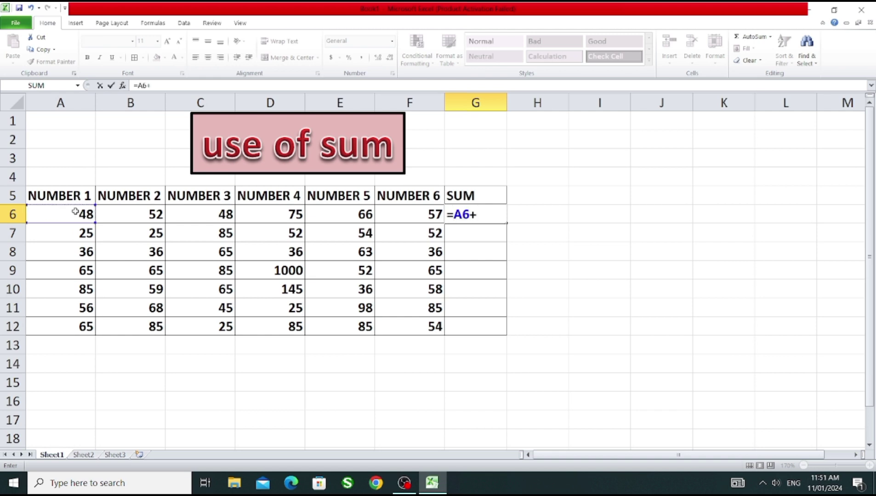
pyautogui.click(139, 215)
pyautogui.write('+')
pyautogui.click(212, 214)
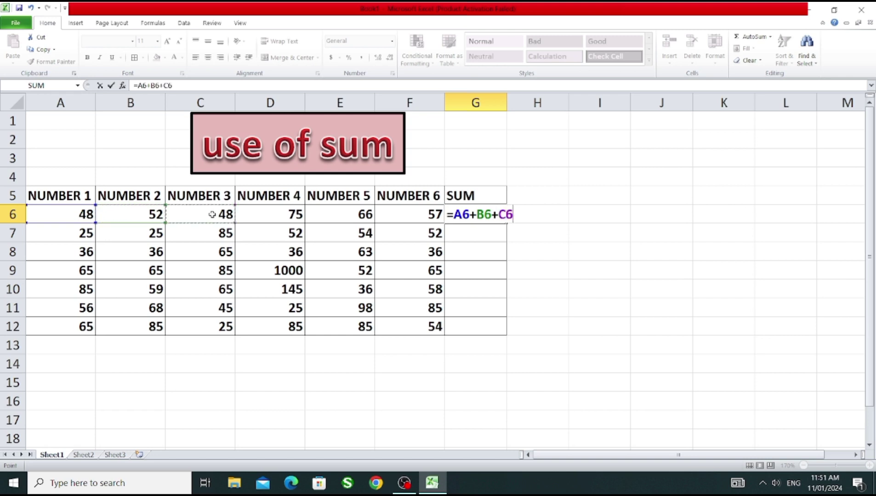
pyautogui.write('+')
pyautogui.click(281, 214)
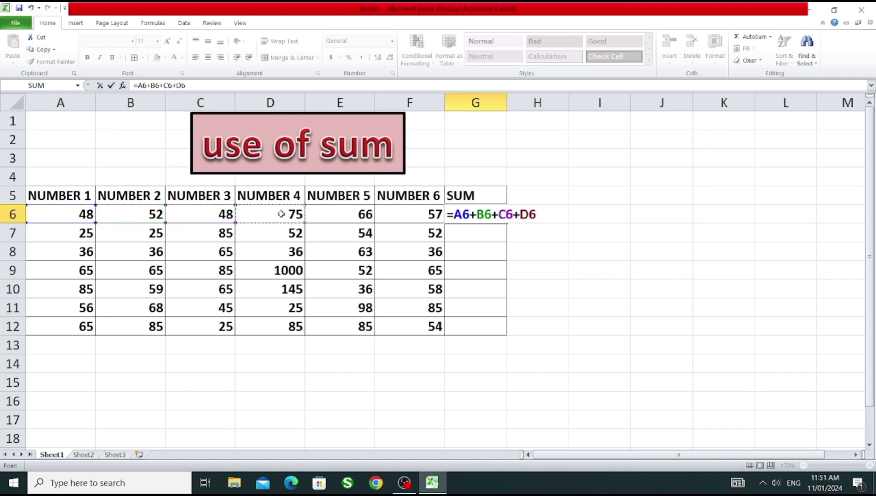
pyautogui.write('+')
pyautogui.click(360, 214)
pyautogui.write('+')
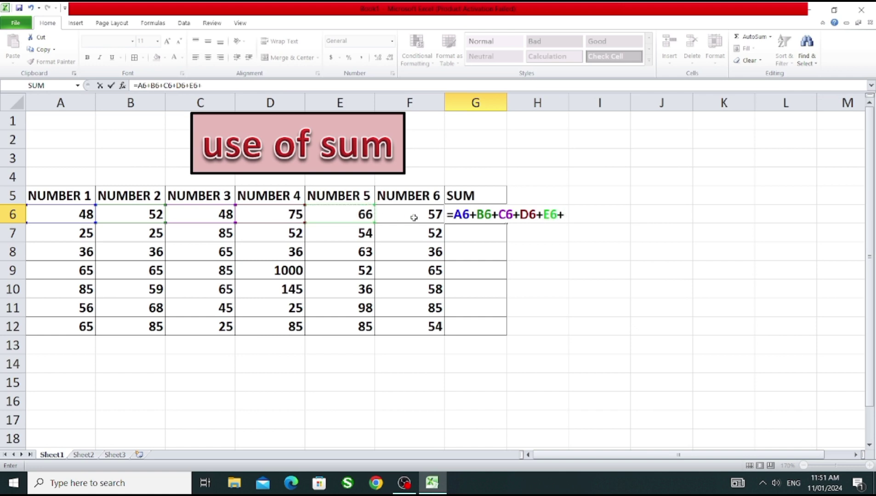
pyautogui.click(417, 213)
pyautogui.press('Return')
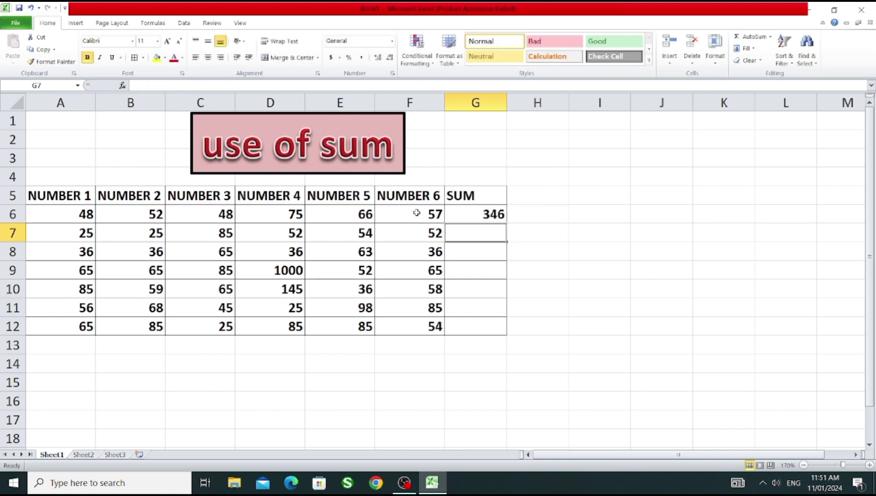
# Fill G6's total formula down to G12, giving totals 293, 272, 1332, 448, 377, 399
pyautogui.click(472, 213)
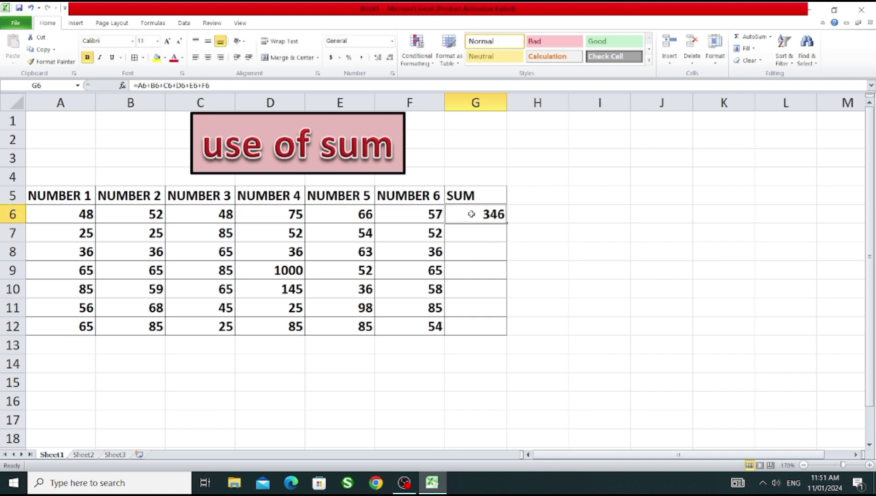
pyautogui.click(475, 232)
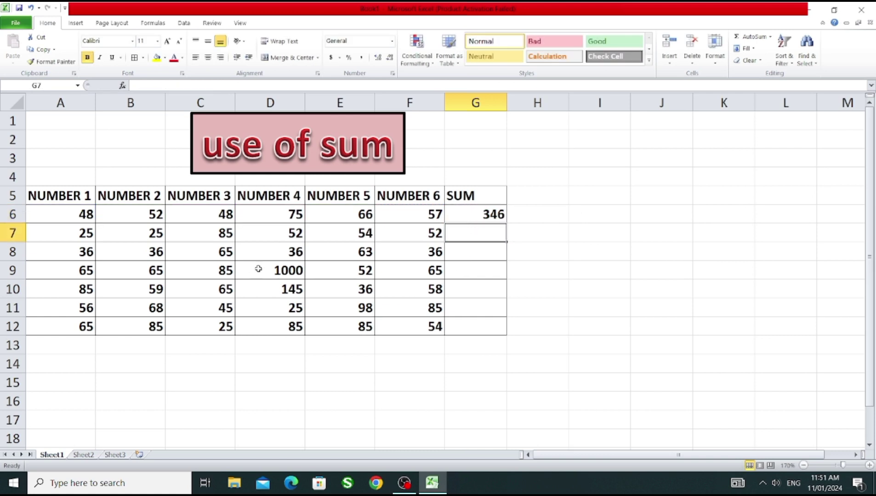
pyautogui.click(481, 216)
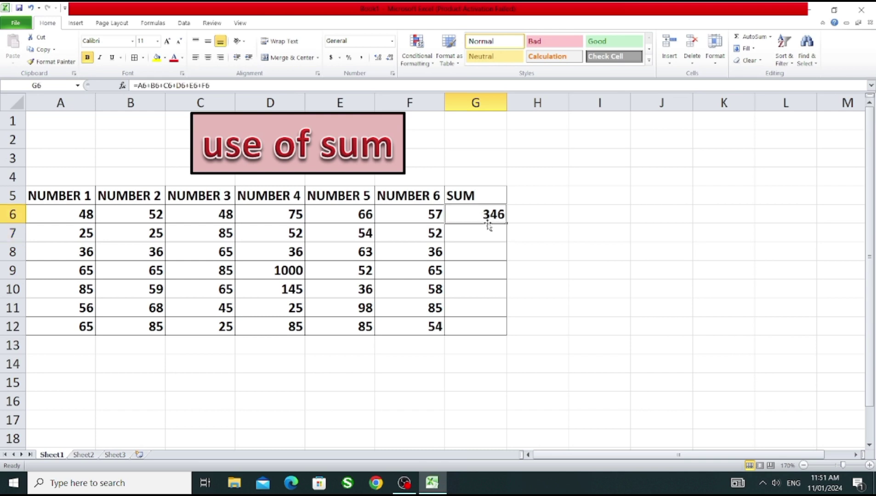
pyautogui.moveTo(507, 224); pyautogui.dragTo(499, 333)
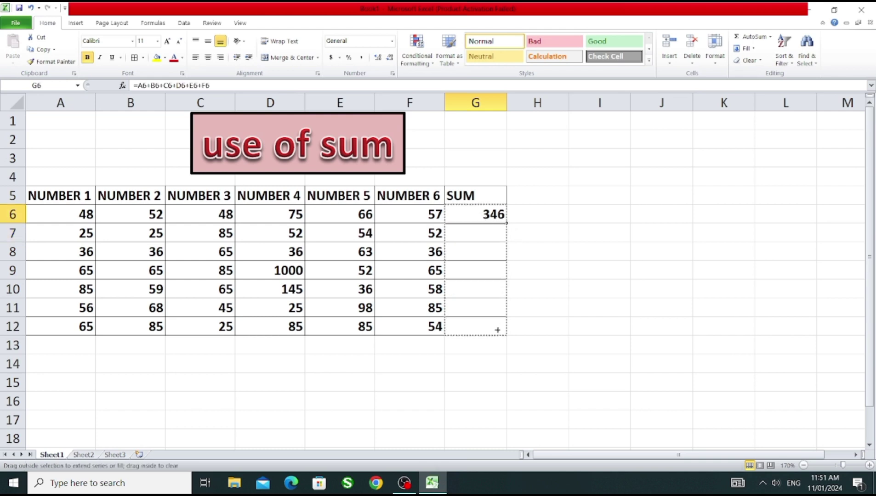
pyautogui.click(483, 219)
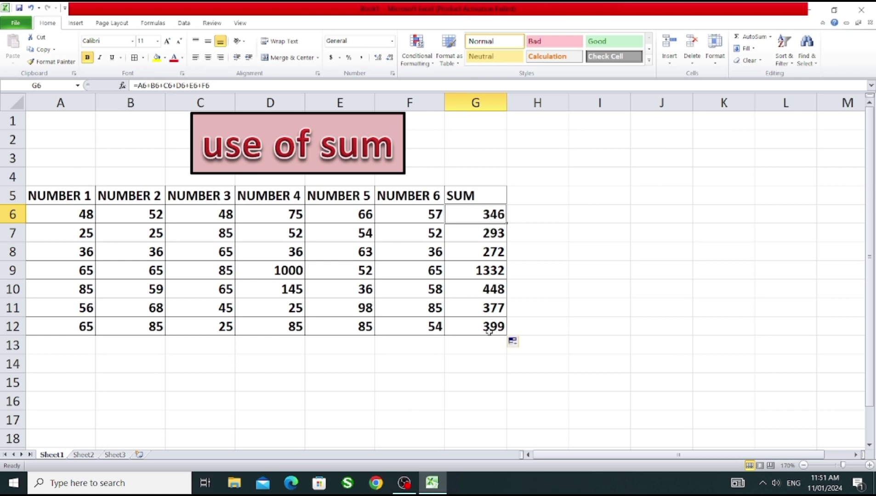
# Select the totals in G6 through G12
pyautogui.click(489, 195)
pyautogui.click(487, 214)
pyautogui.moveTo(484, 214); pyautogui.dragTo(486, 329)
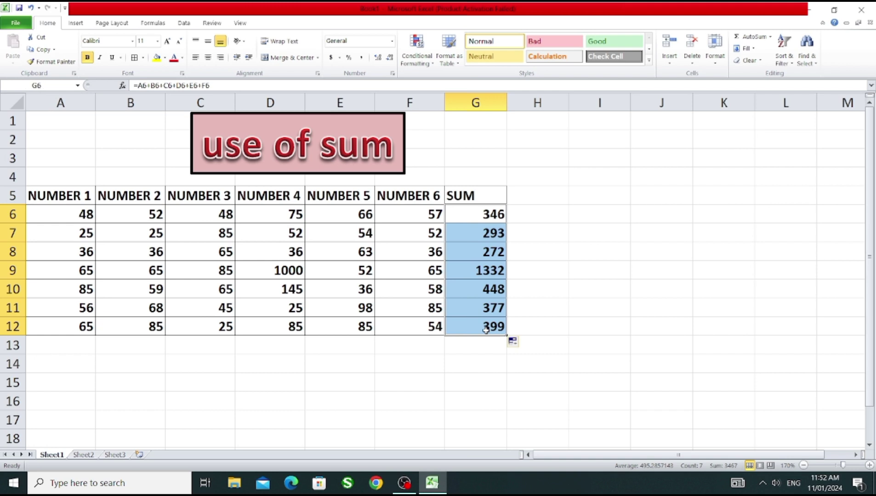
# Delete the totals and enter =SUM(A6:F6) in G6, giving 346
pyautogui.press('Delete')
pyautogui.click(532, 244)
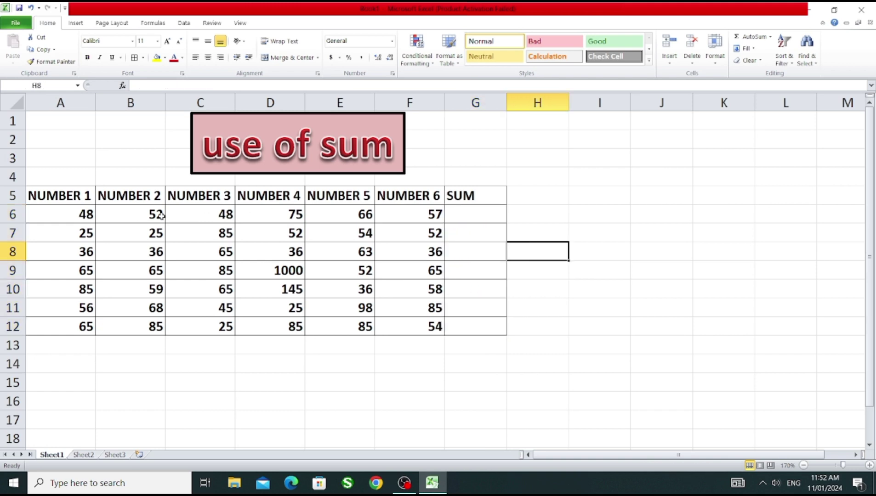
pyautogui.click(474, 212)
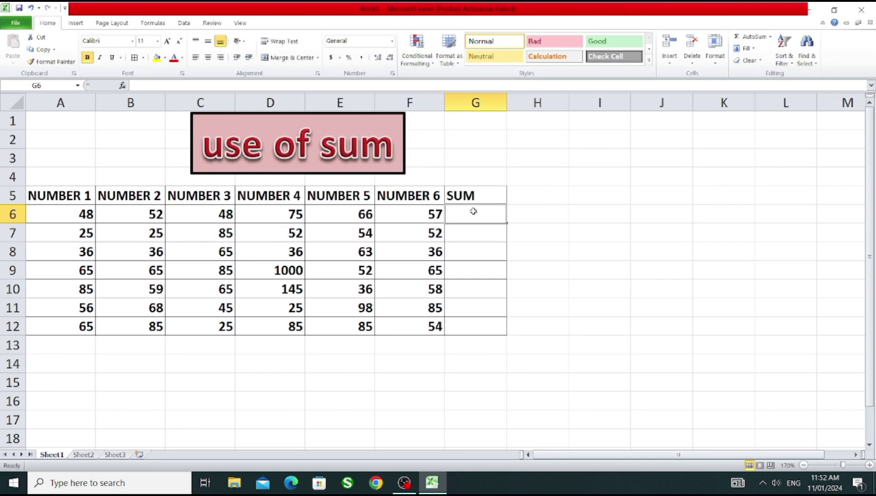
pyautogui.write('=SU')
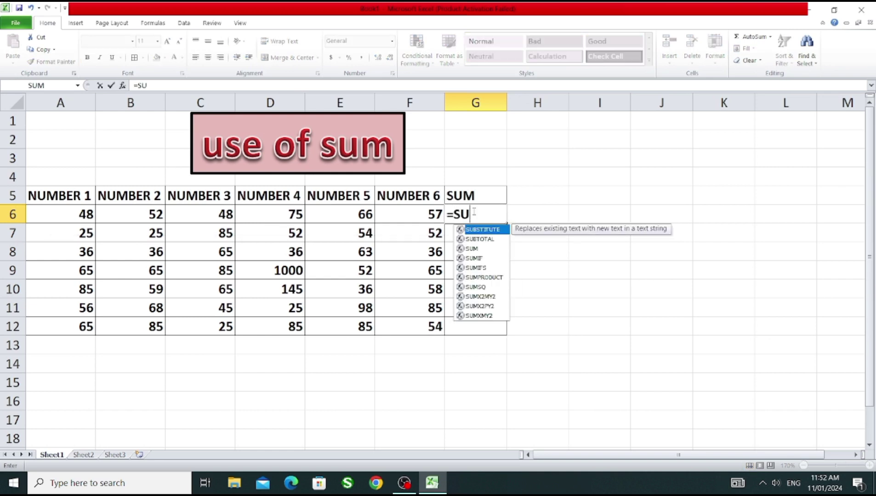
pyautogui.write('M')
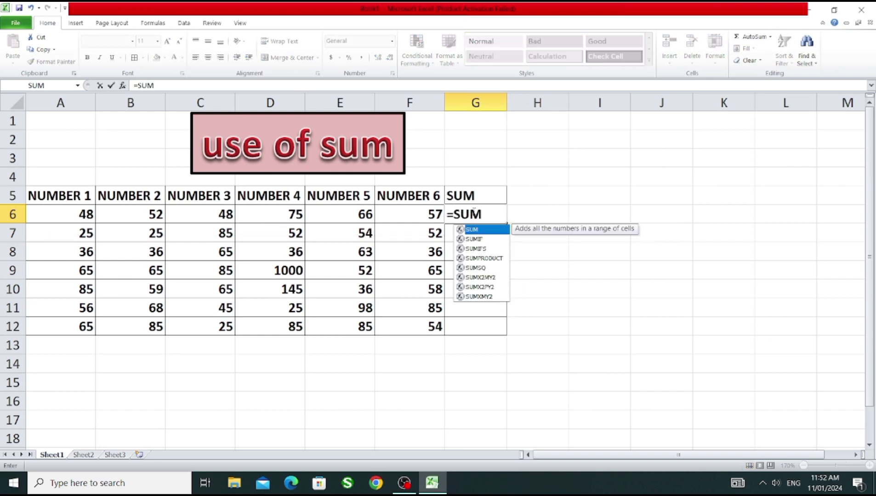
pyautogui.write('(')
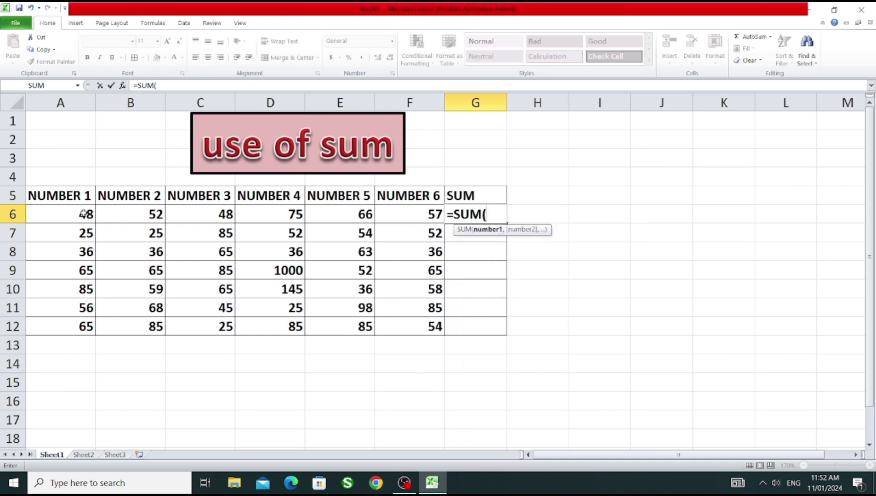
pyautogui.moveTo(82, 215); pyautogui.dragTo(387, 216)
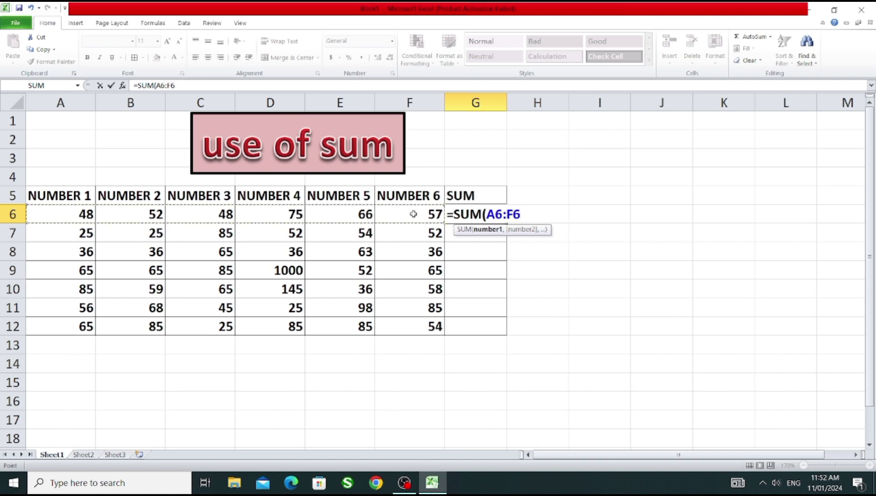
pyautogui.write(')')
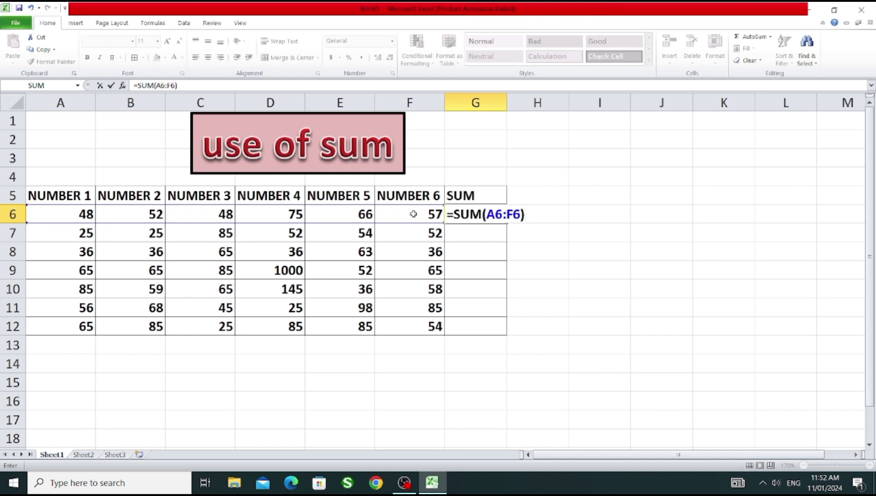
pyautogui.press('Return')
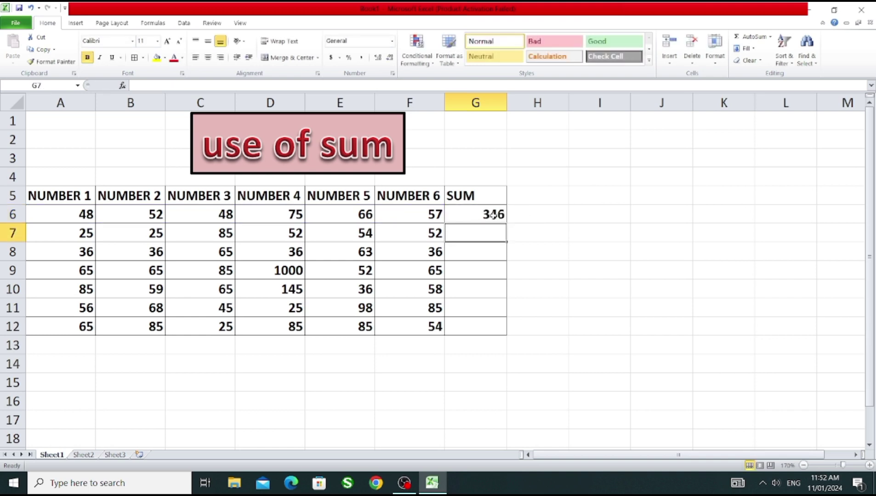
# Fill G6's =SUM formula down to G12, restoring totals 293, 272, 1332, 448, 377, 399
pyautogui.click(482, 215)
pyautogui.moveTo(508, 223); pyautogui.dragTo(503, 330)
pyautogui.click(489, 217)
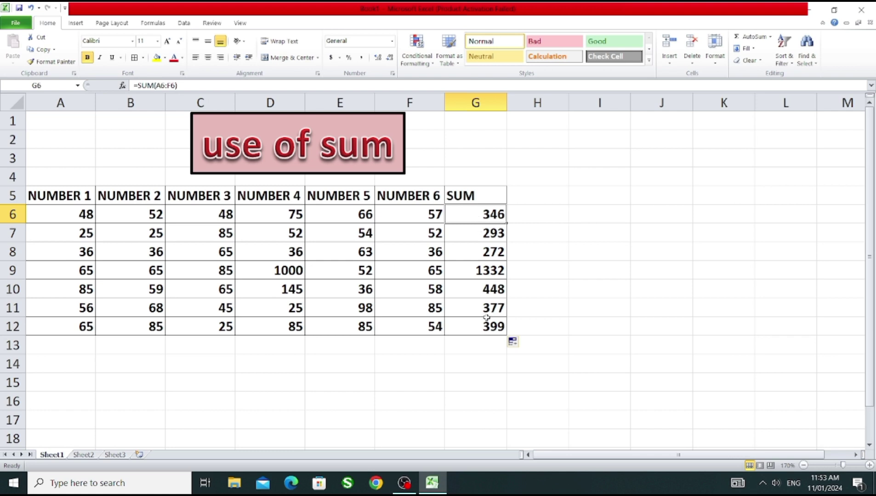
pyautogui.click(540, 230)
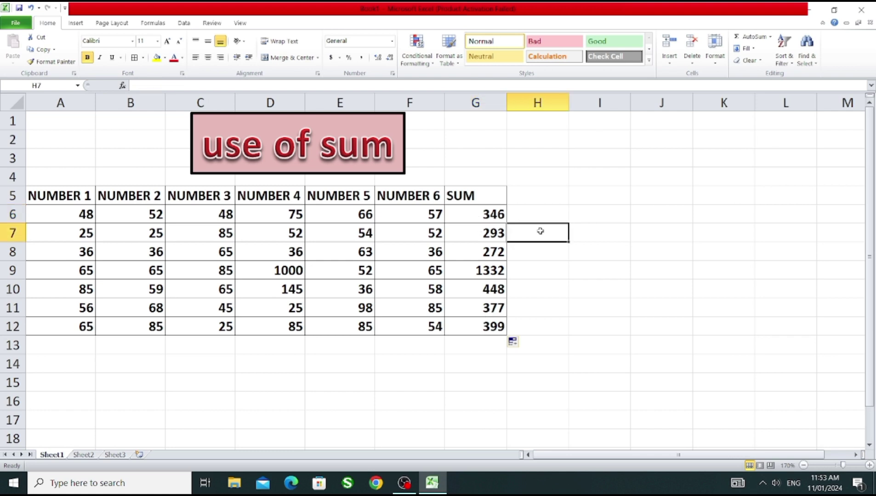
pyautogui.moveTo(69, 194); pyautogui.dragTo(472, 191)
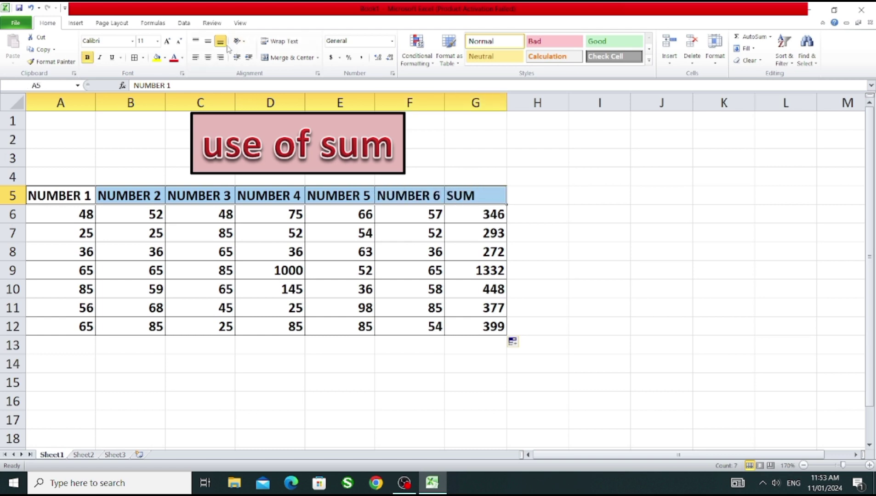
# Centre the header row A5:G5 and the numbers in A6:G12
pyautogui.click(208, 58)
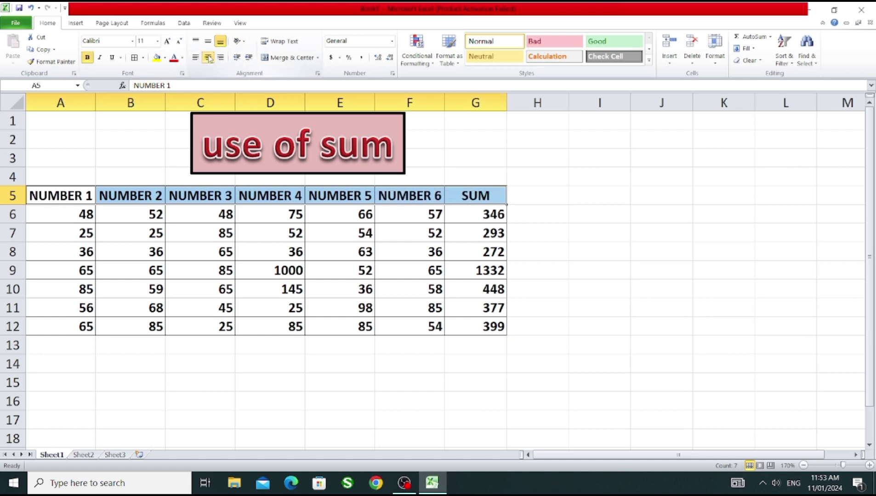
pyautogui.click(285, 310)
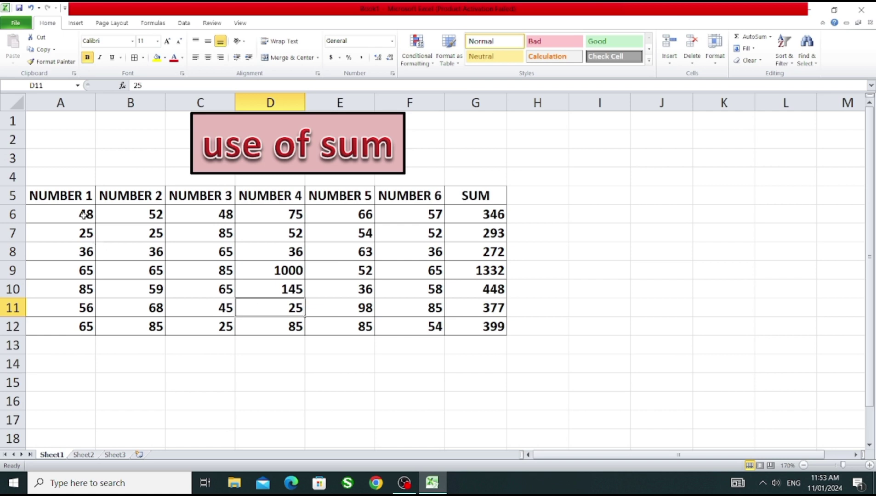
pyautogui.moveTo(85, 215)
pyautogui.mouseDown()
pyautogui.moveTo(309, 267)
pyautogui.moveTo(477, 327)
pyautogui.mouseUp()
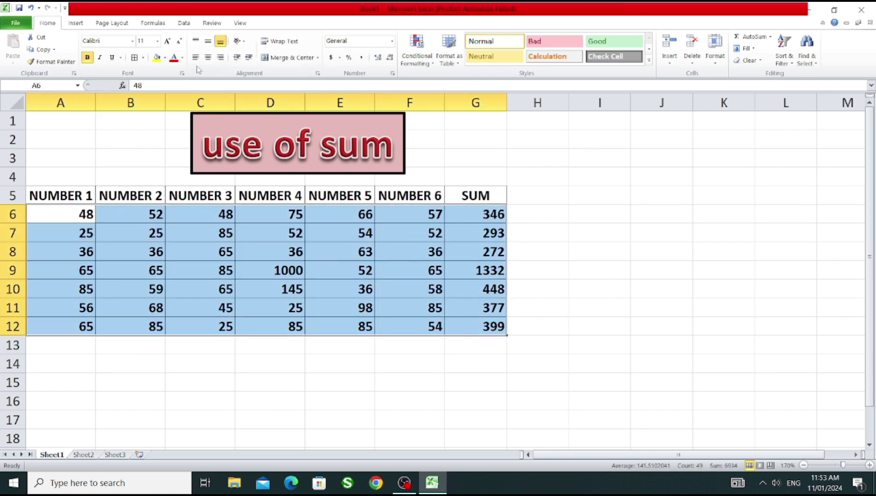
pyautogui.click(209, 57)
pyautogui.click(541, 228)
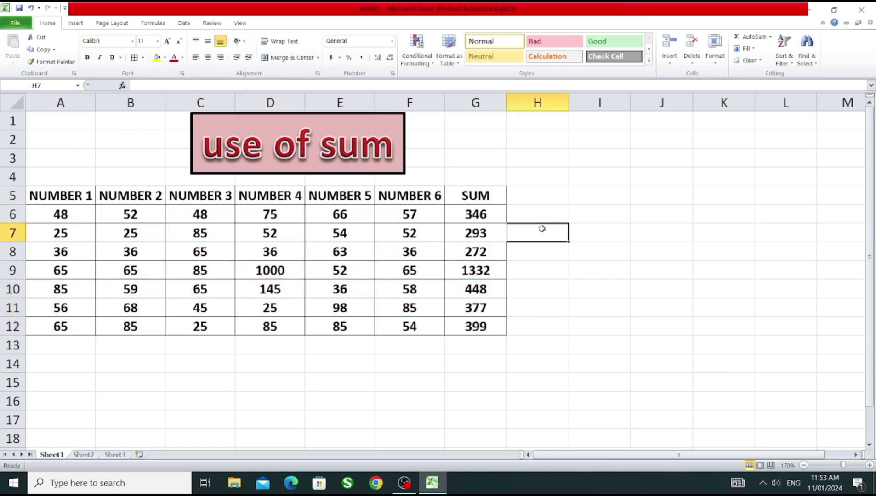
# Give the header row A5:G5 a yellow fill
pyautogui.moveTo(93, 201); pyautogui.dragTo(455, 195)
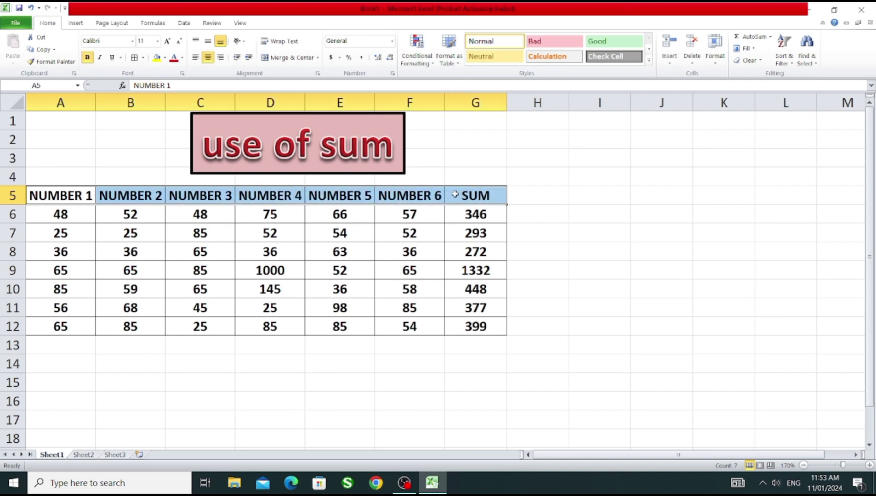
pyautogui.click(165, 58)
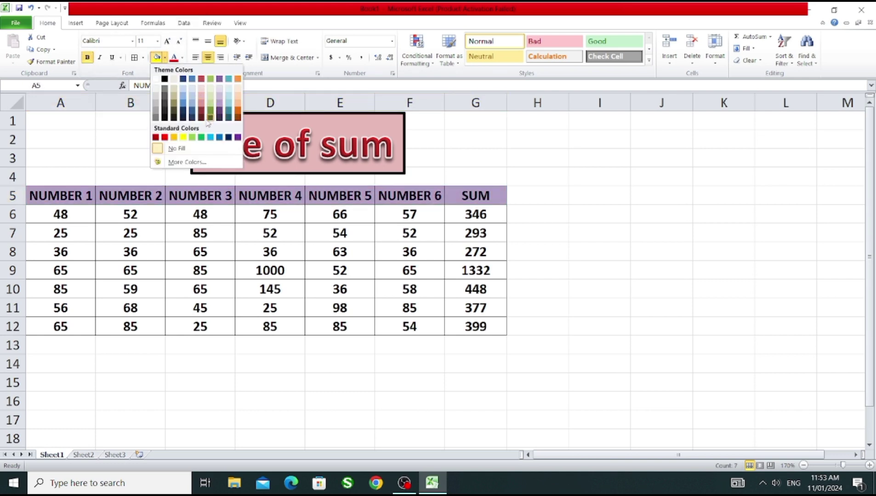
pyautogui.click(183, 138)
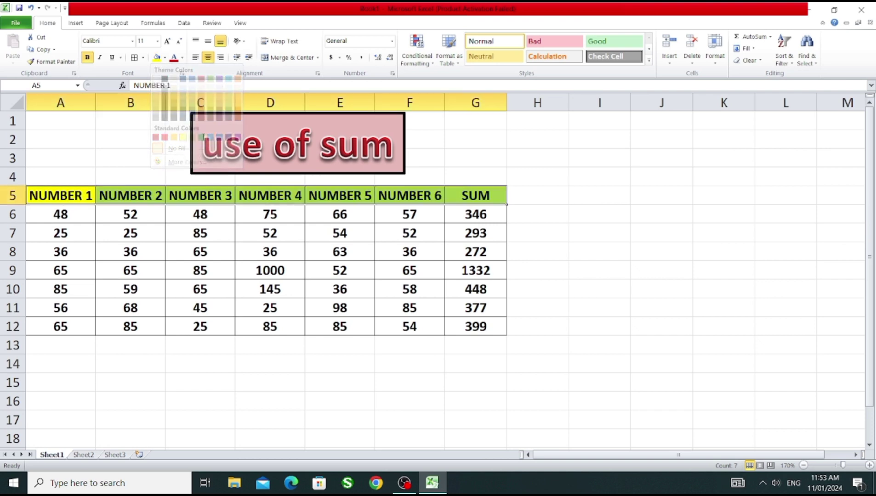
pyautogui.click(581, 208)
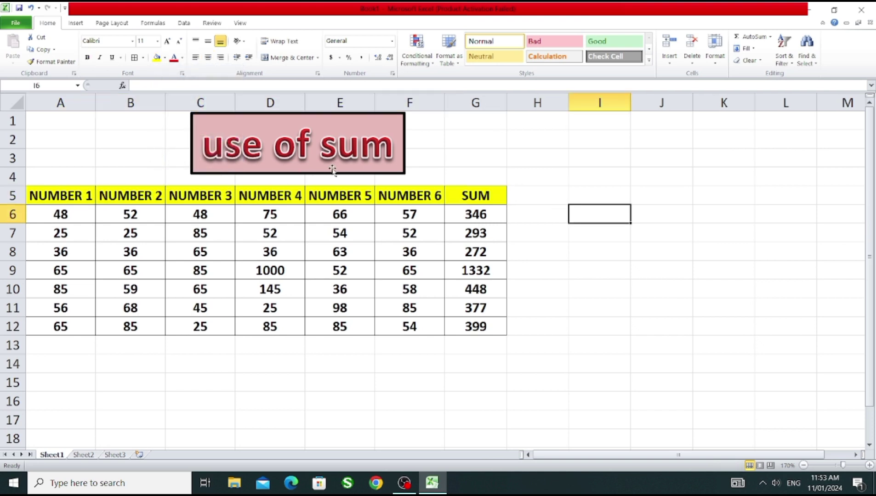
# Nudge the 'use of sum' WordArt title slightly left, then deselect it
pyautogui.moveTo(330, 174); pyautogui.dragTo(317, 176)
pyautogui.click(529, 161)
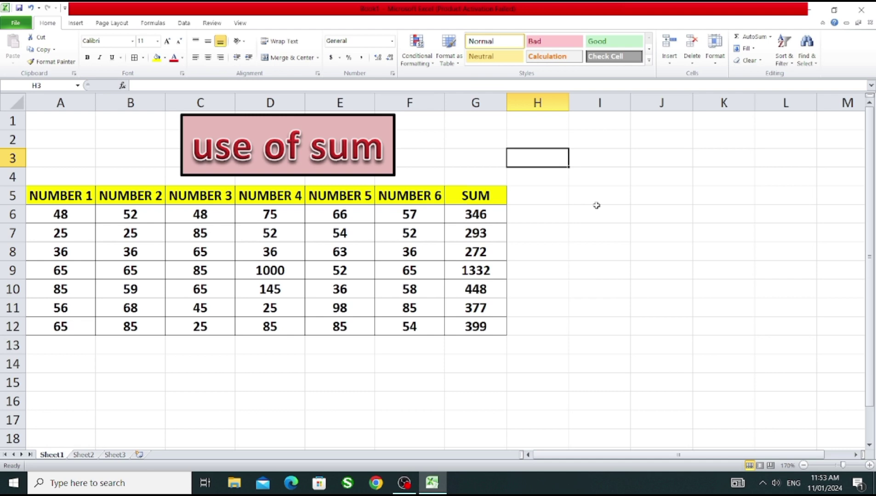
pyautogui.click(604, 178)
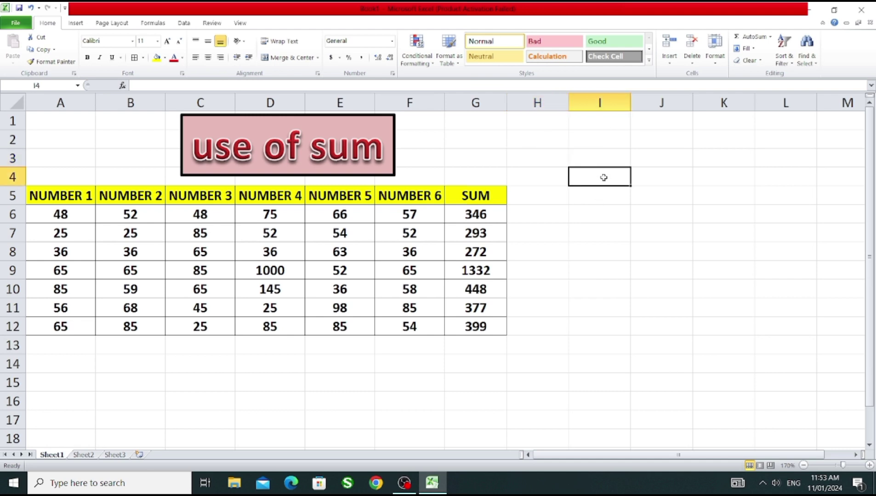